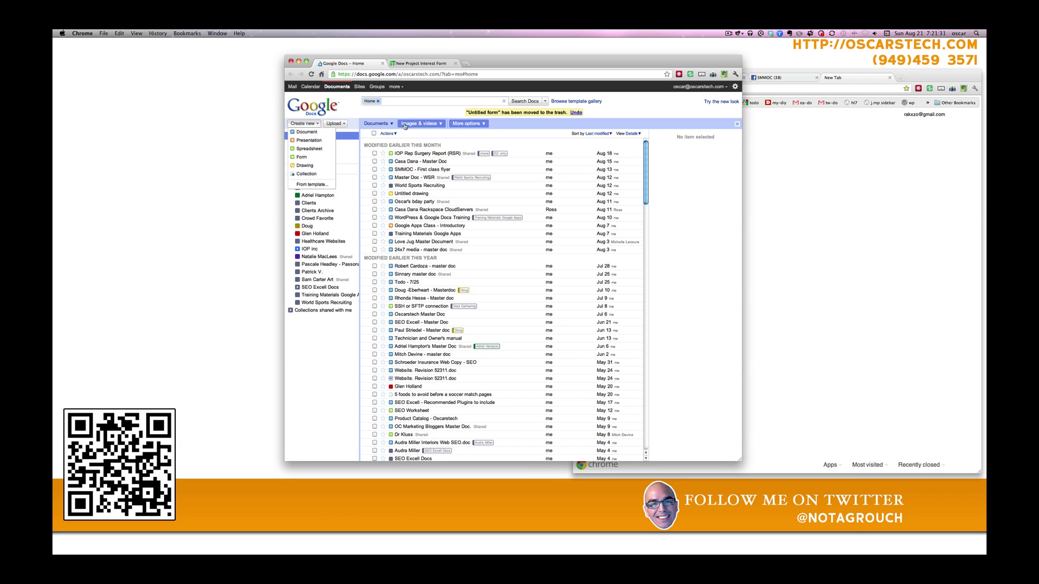
# - Close the New Project Interest Form spreadsheet and bring up the Create new list on the Docs home page
pyautogui.click(373, 118)
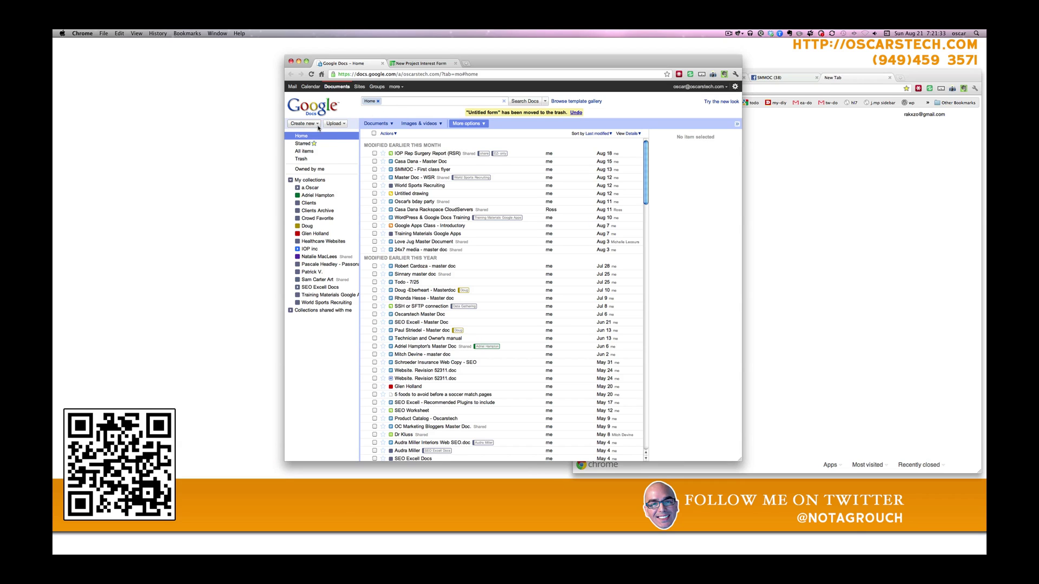
pyautogui.moveTo(498, 68); pyautogui.dragTo(474, 68)
pyautogui.click(411, 63)
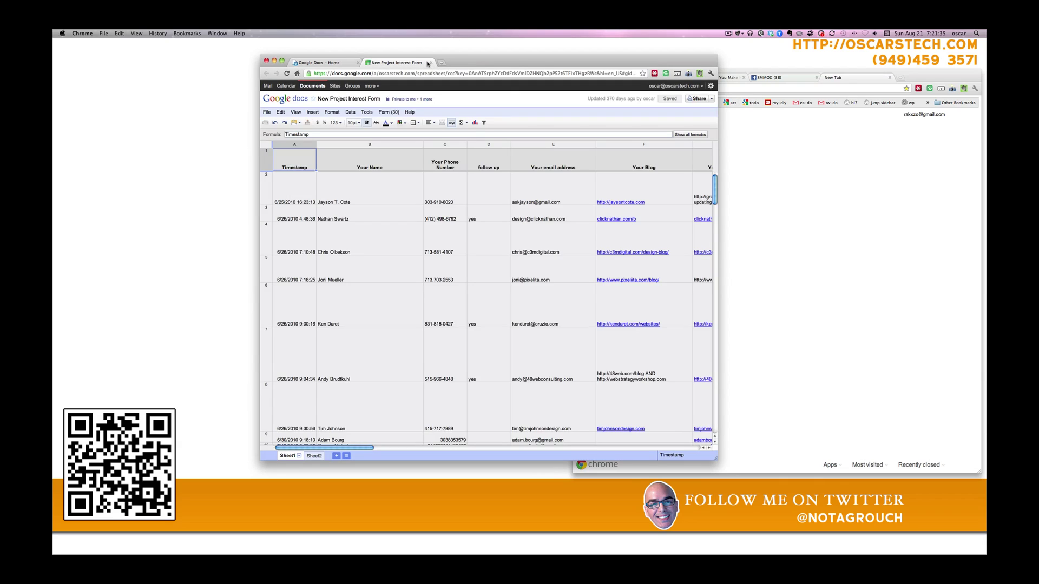
pyautogui.click(431, 64)
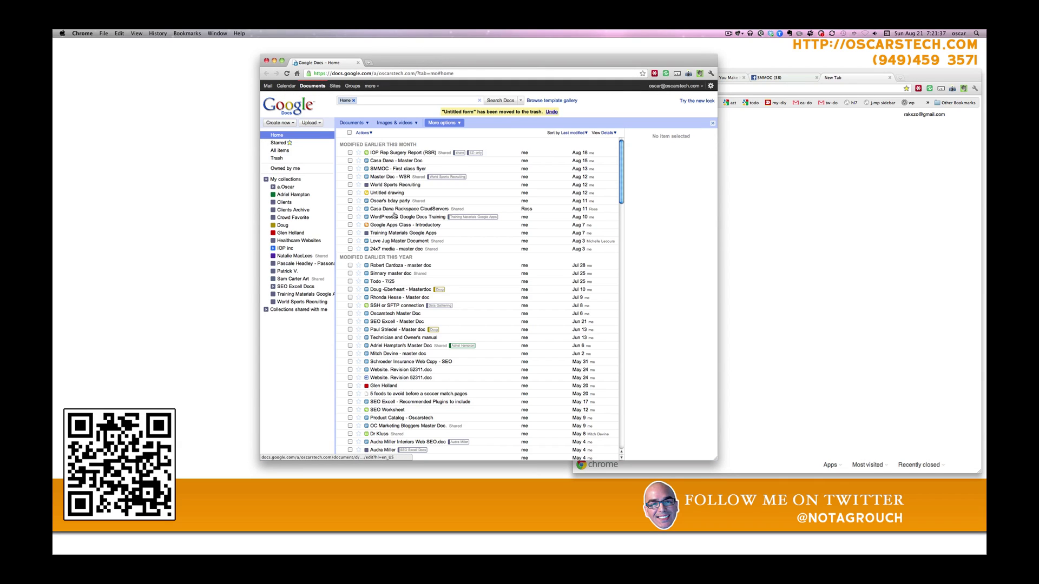
pyautogui.click(293, 124)
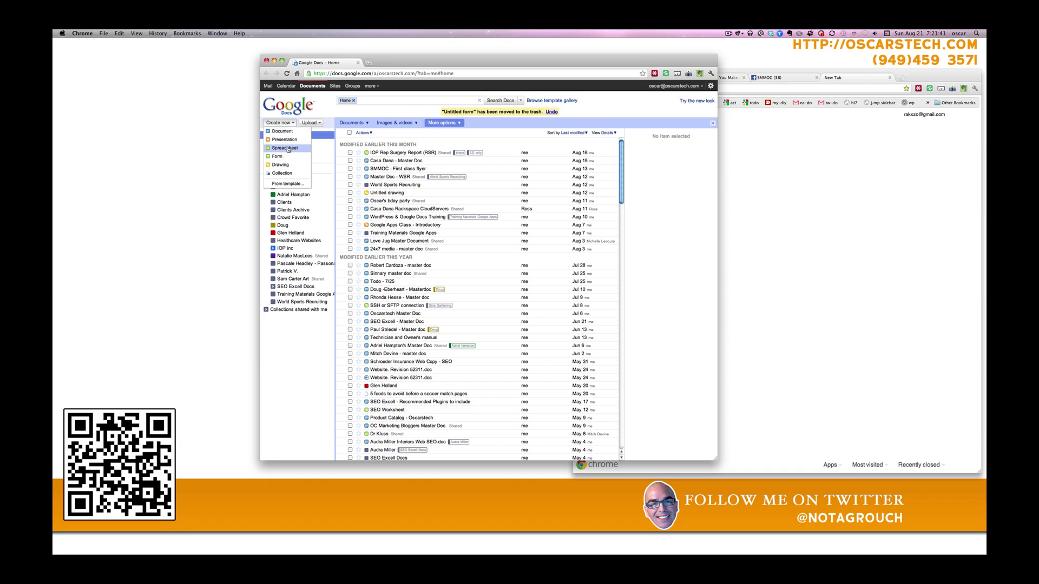
# - Create a blank spreadsheet with row 1 headers 'Do you like ice cream', 'What flavors' and 'What is your favorite brand'
pyautogui.click(287, 148)
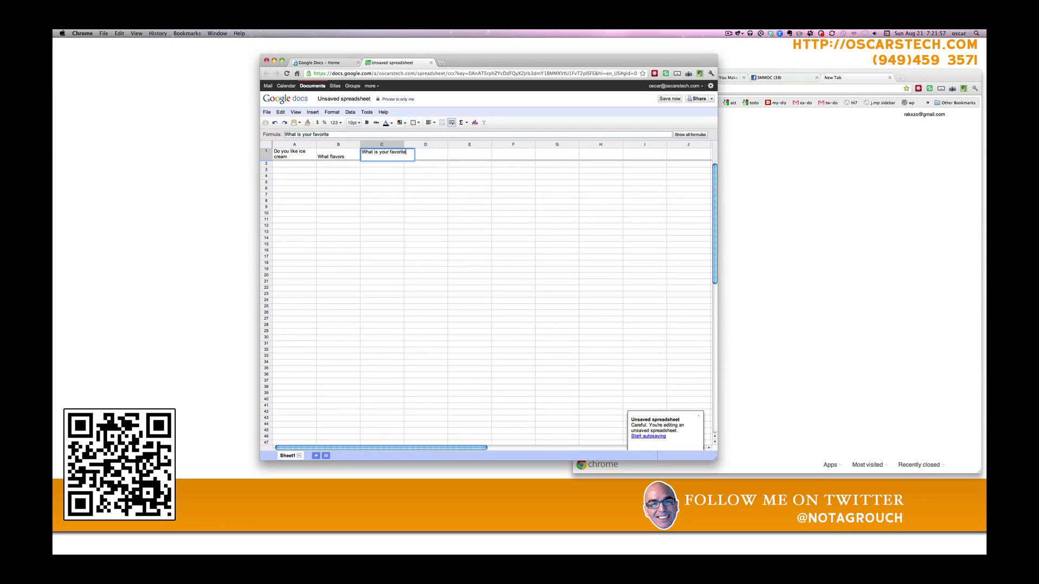
pyautogui.write('brand')
pyautogui.press('Tab')
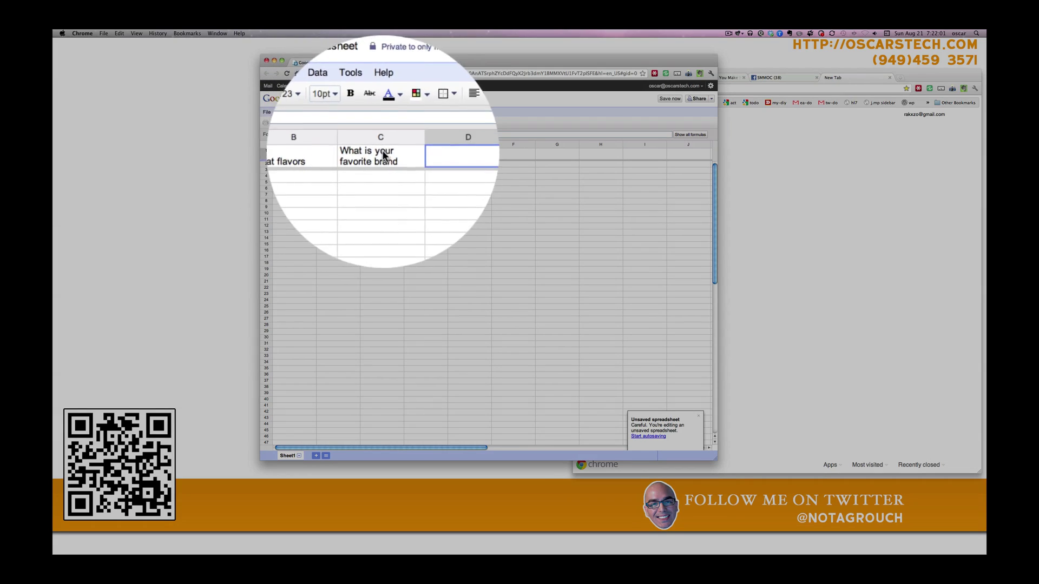
# - Create a form from the spreadsheet through Tools > Form
pyautogui.click(365, 142)
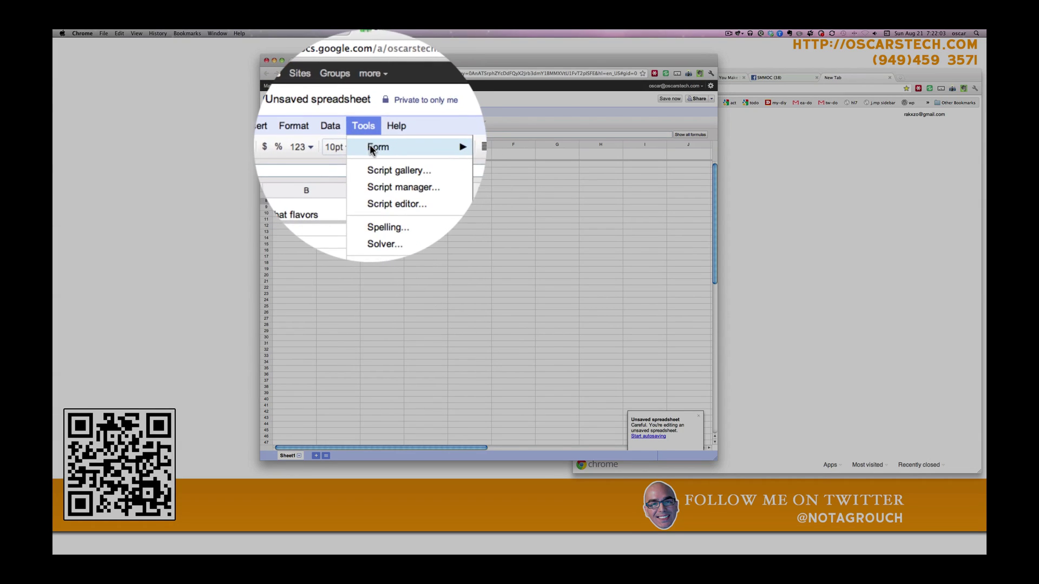
pyautogui.moveTo(369, 144)
pyautogui.click(453, 146)
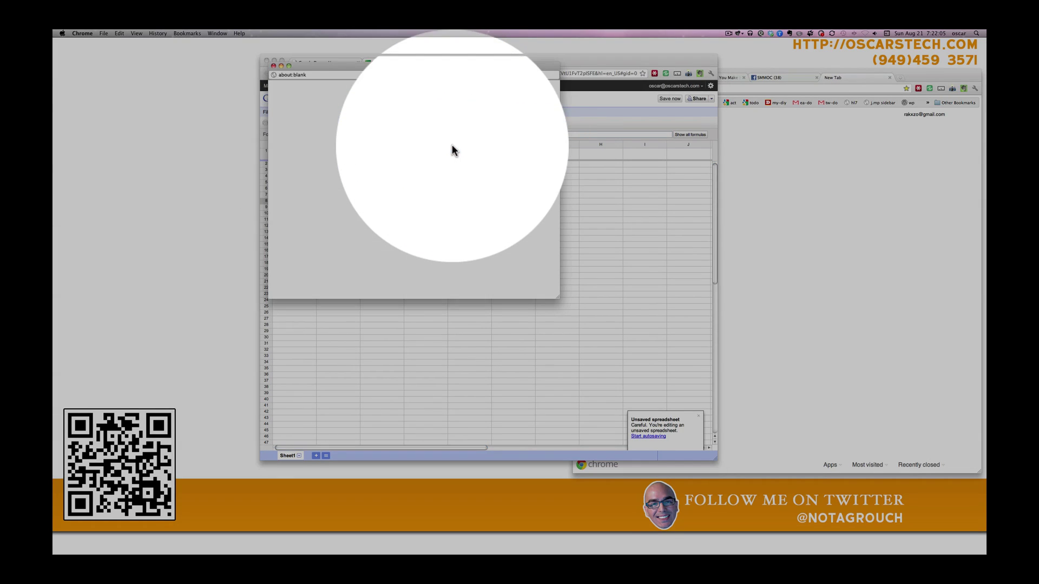
pyautogui.moveTo(355, 108); pyautogui.dragTo(415, 172)
# - Title the form 'Do you like Ice Cream' with description 'Survey to know if you like icecream'
pyautogui.click(358, 191)
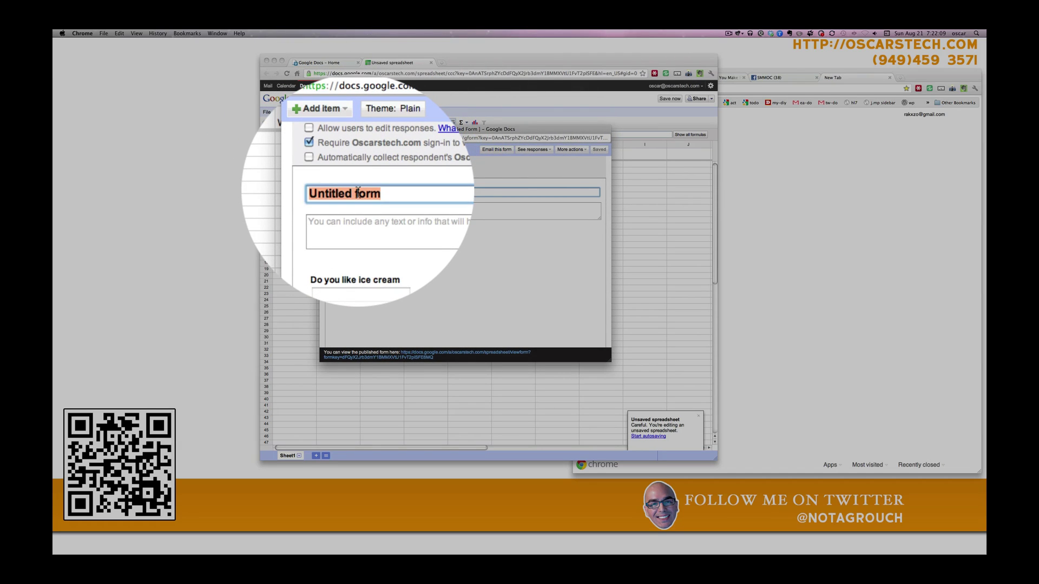
pyautogui.write('Do you like Ic')
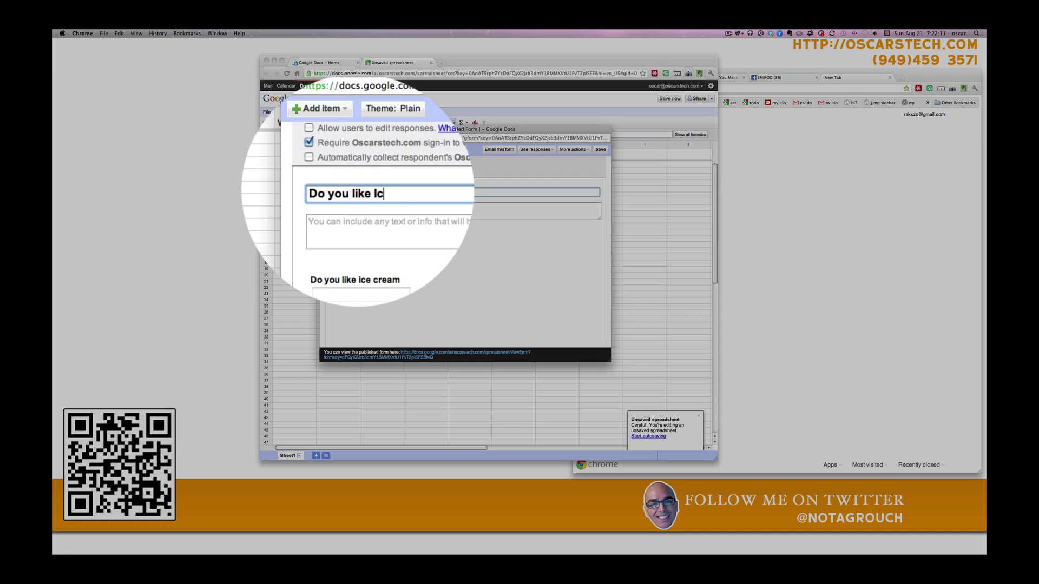
pyautogui.write('e Cream')
pyautogui.press('Tab')
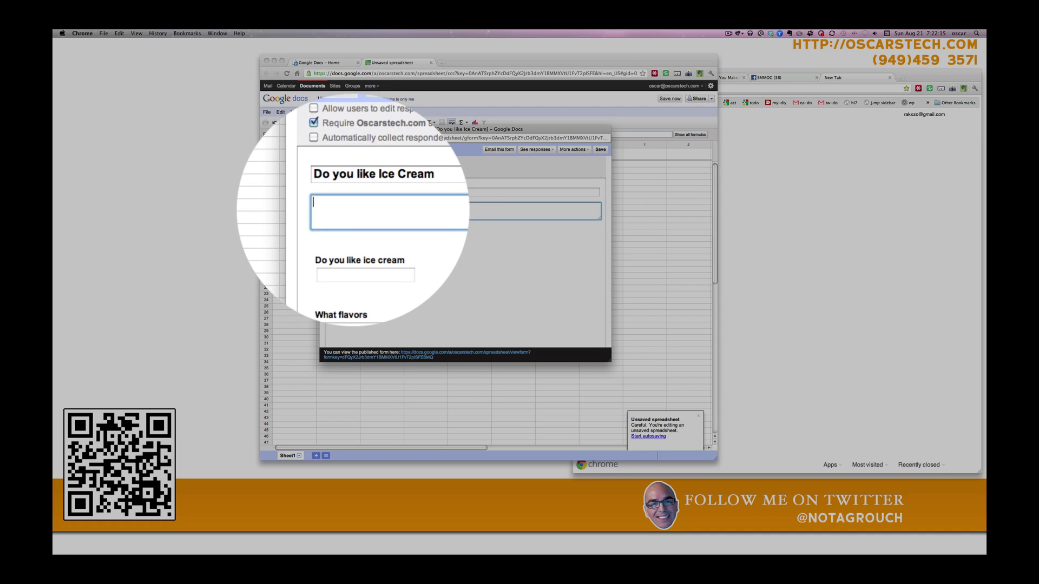
pyautogui.write('Survey to know if you like icecream')
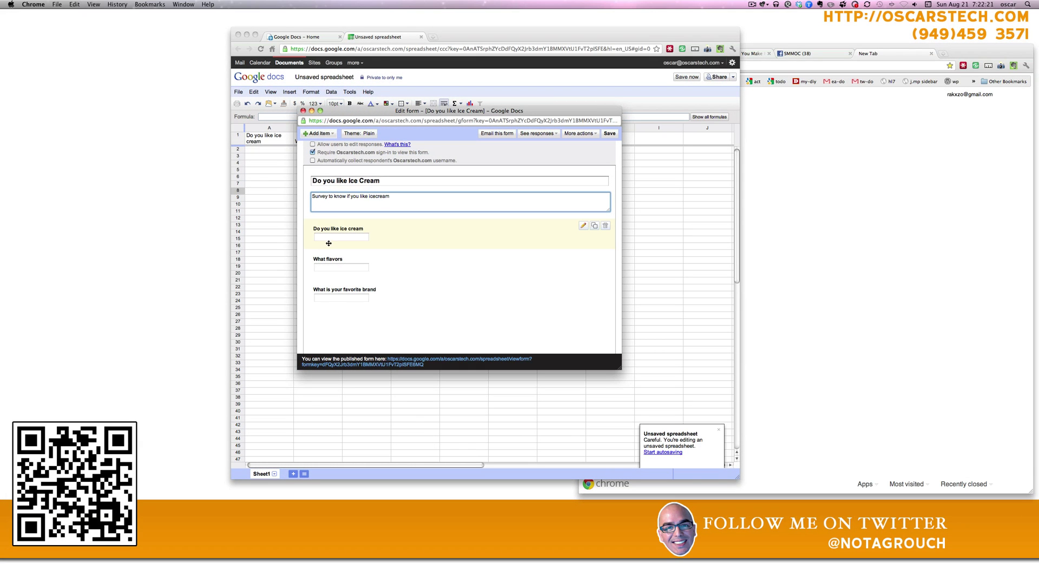
# - Make 'Do you like ice cream' a multiple-choice question with 'yes' as the first answer
pyautogui.click(330, 237)
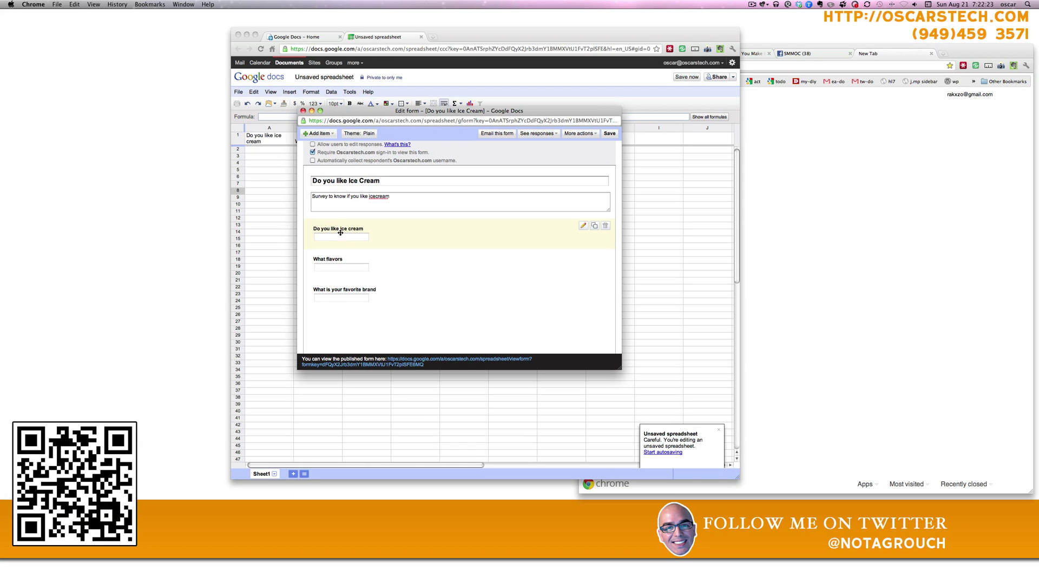
pyautogui.click(582, 226)
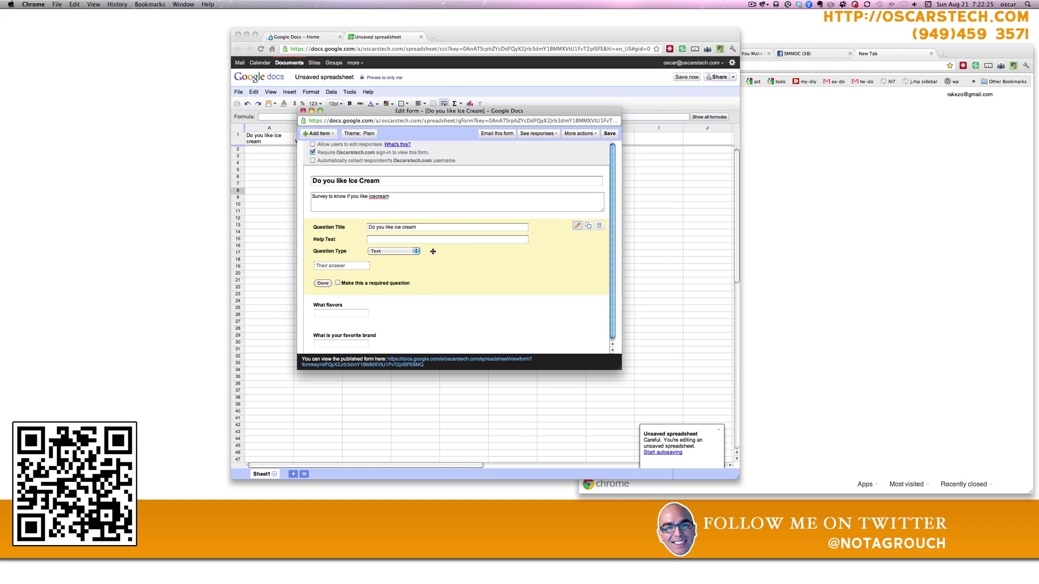
pyautogui.click(382, 251)
pyautogui.click(388, 263)
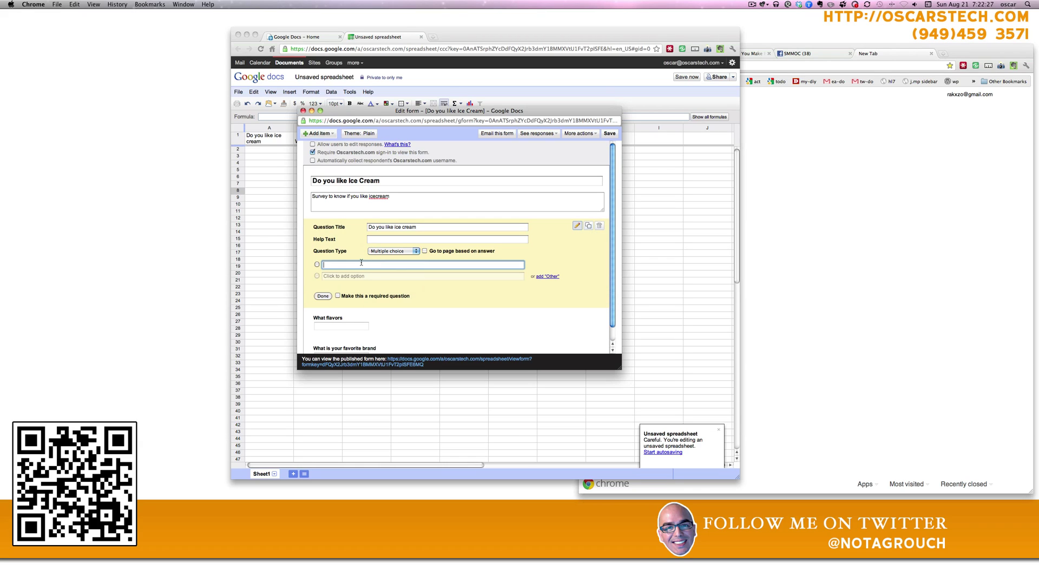
pyautogui.write('yes')
pyautogui.press('Return')
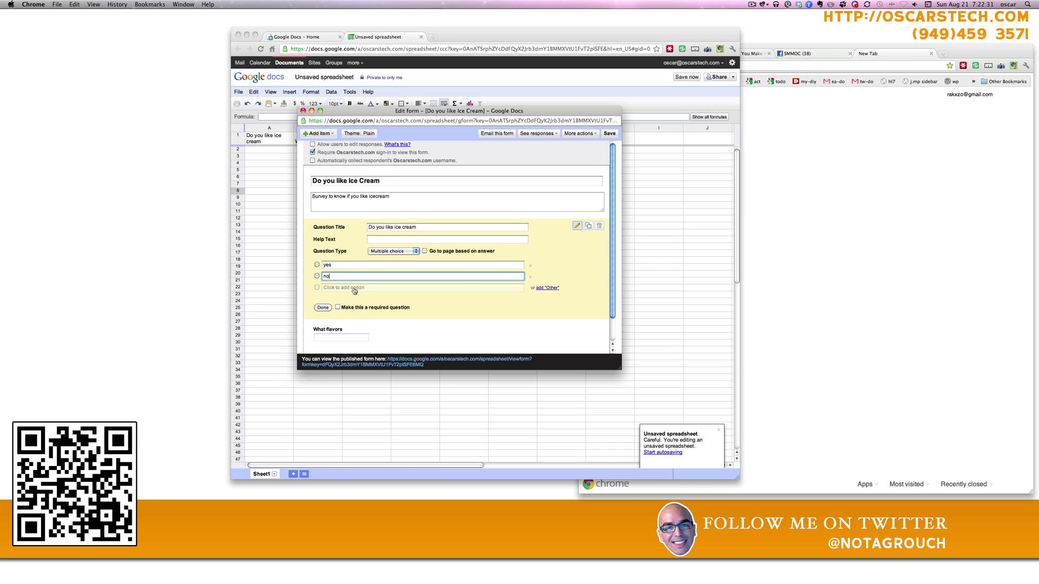
# - Complete the answers with 'no' and 'sometimes', dropping the Other option, and finish the question
pyautogui.click(547, 288)
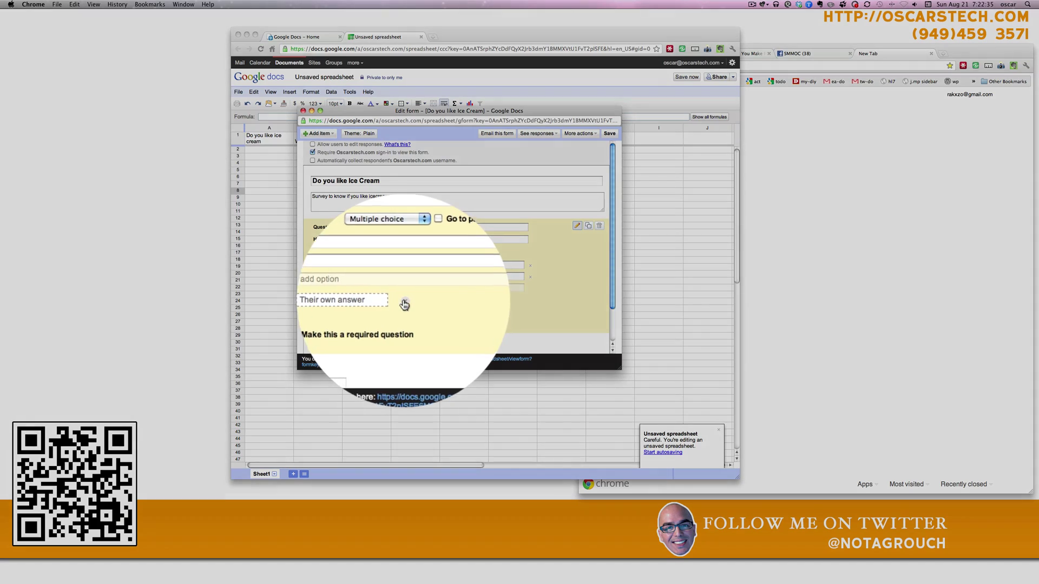
pyautogui.click(404, 301)
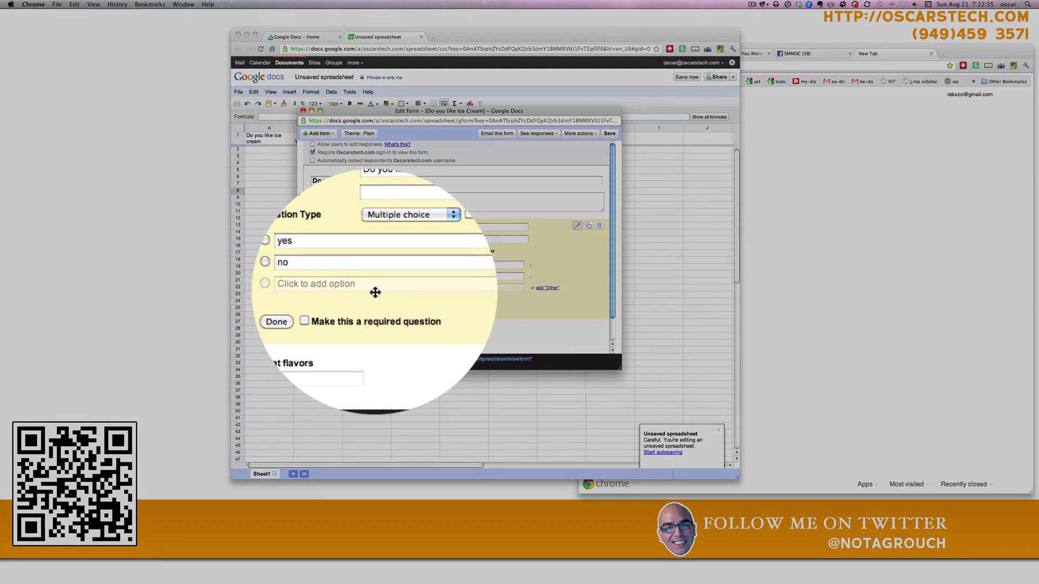
pyautogui.click(375, 289)
pyautogui.write('somte')
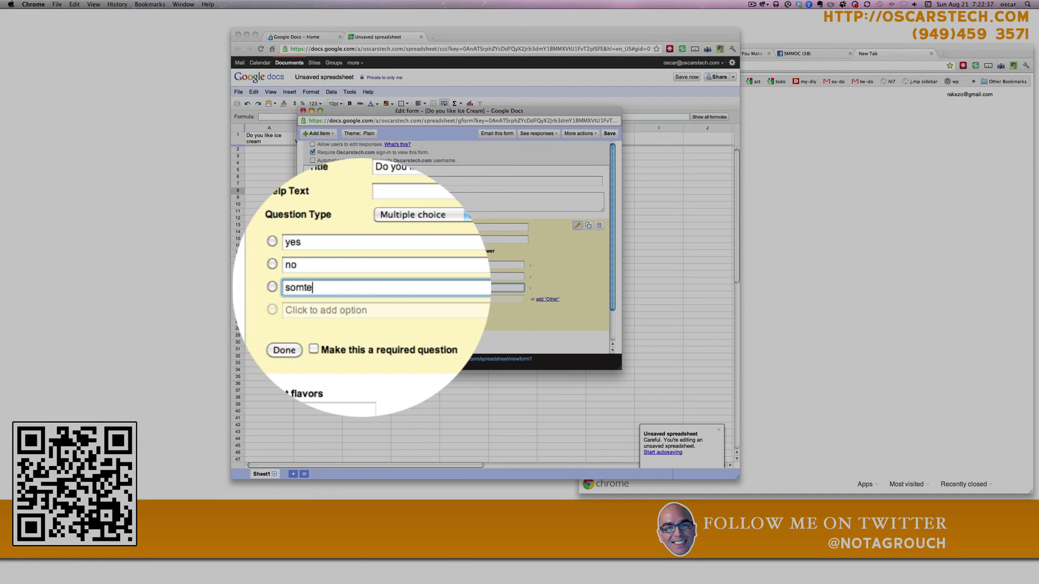
pyautogui.press('BackSpace')
pyautogui.press('BackSpace')
pyautogui.write('etimes')
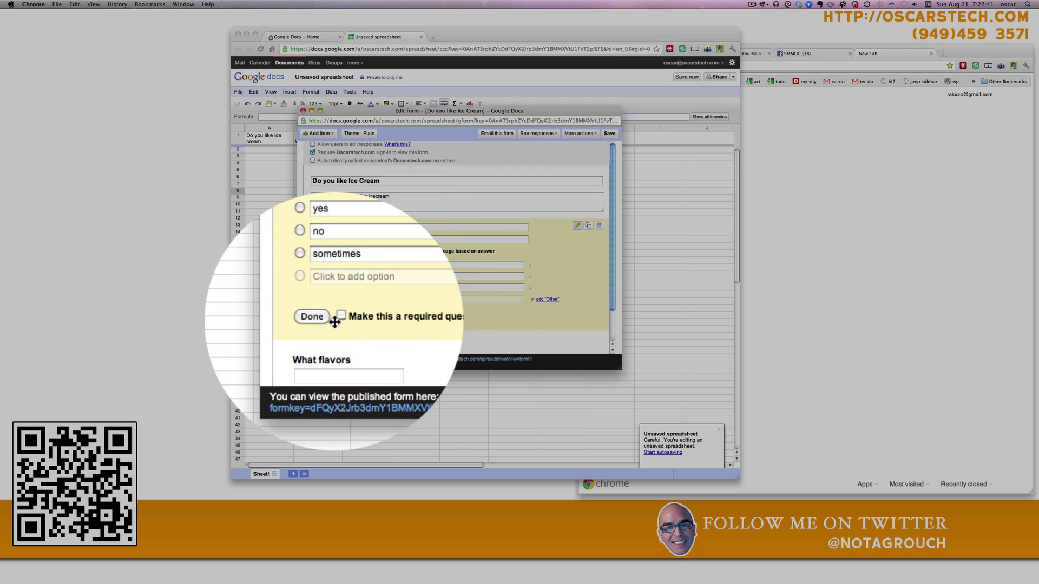
pyautogui.click(314, 319)
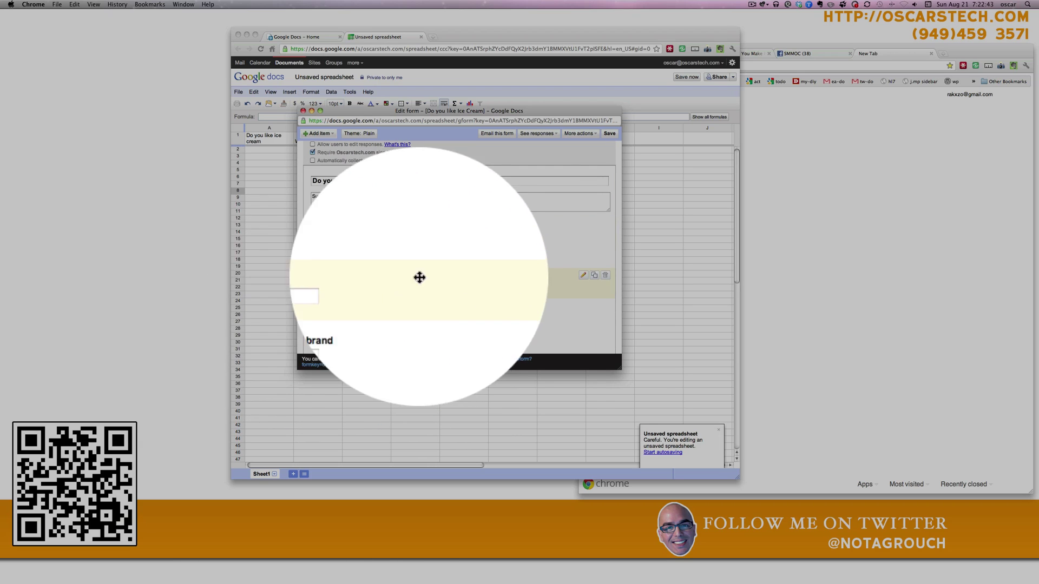
# - Duplicate 'What flavors' and make the original a checkbox question starting with 'chocolate'
pyautogui.click(595, 276)
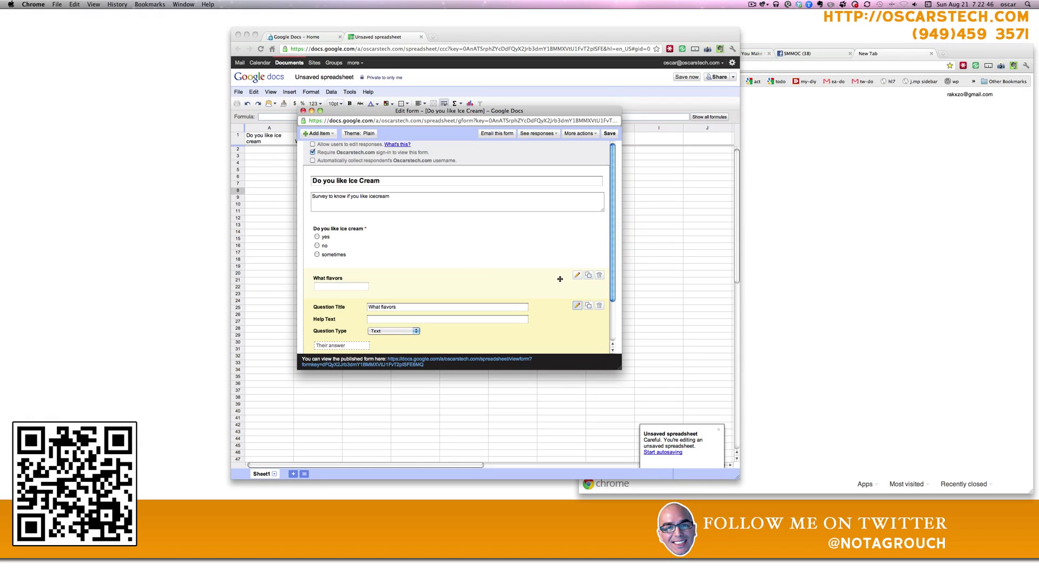
pyautogui.click(576, 275)
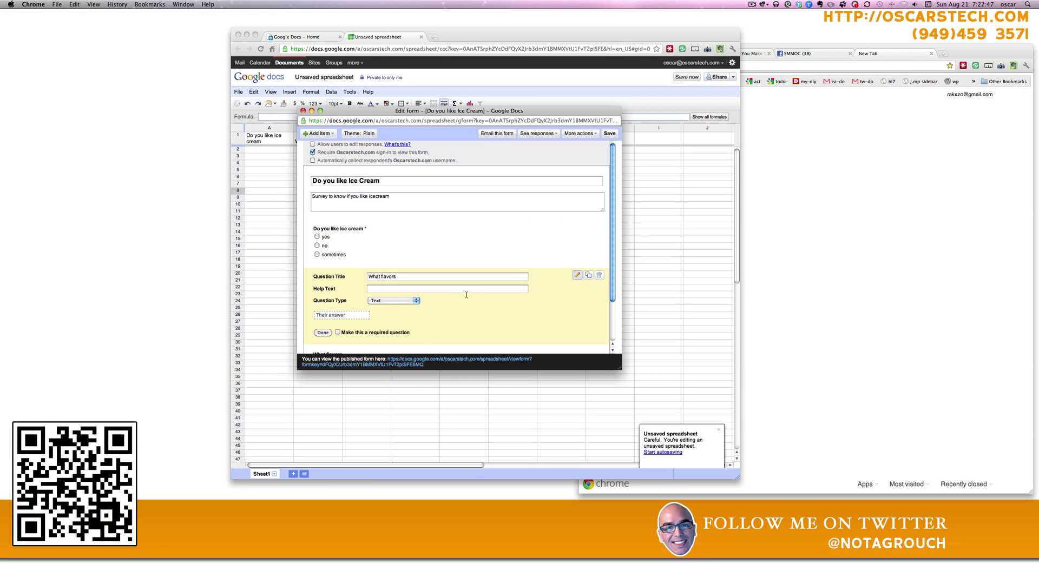
pyautogui.click(385, 301)
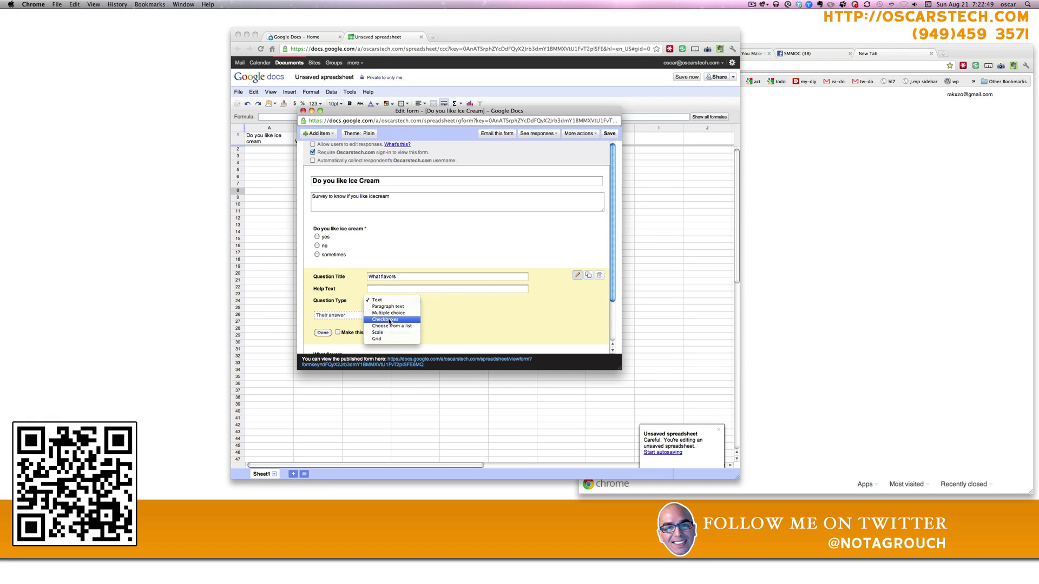
pyautogui.click(389, 320)
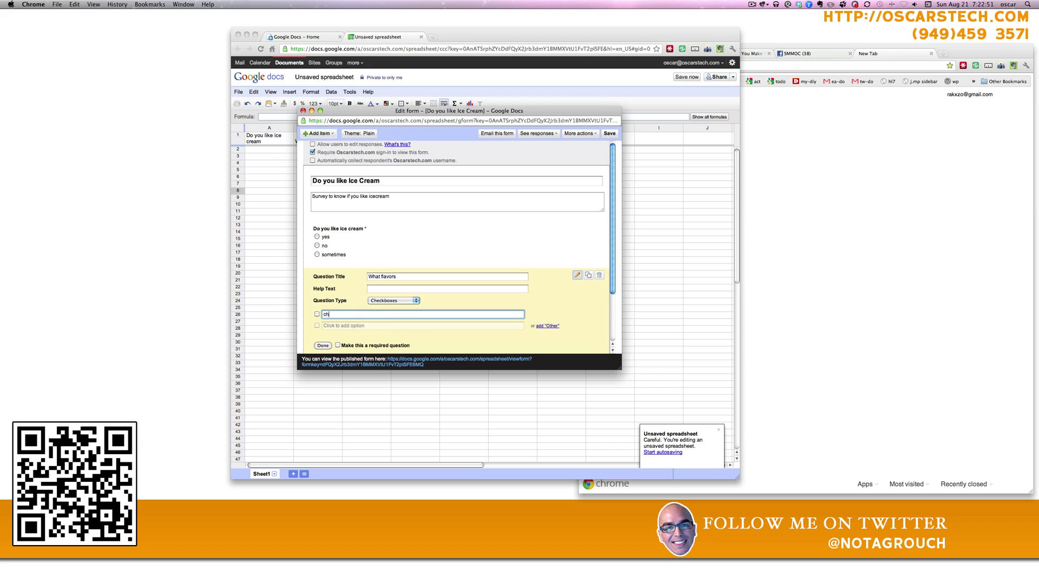
pyautogui.write('chocolate')
pyautogui.press('Return')
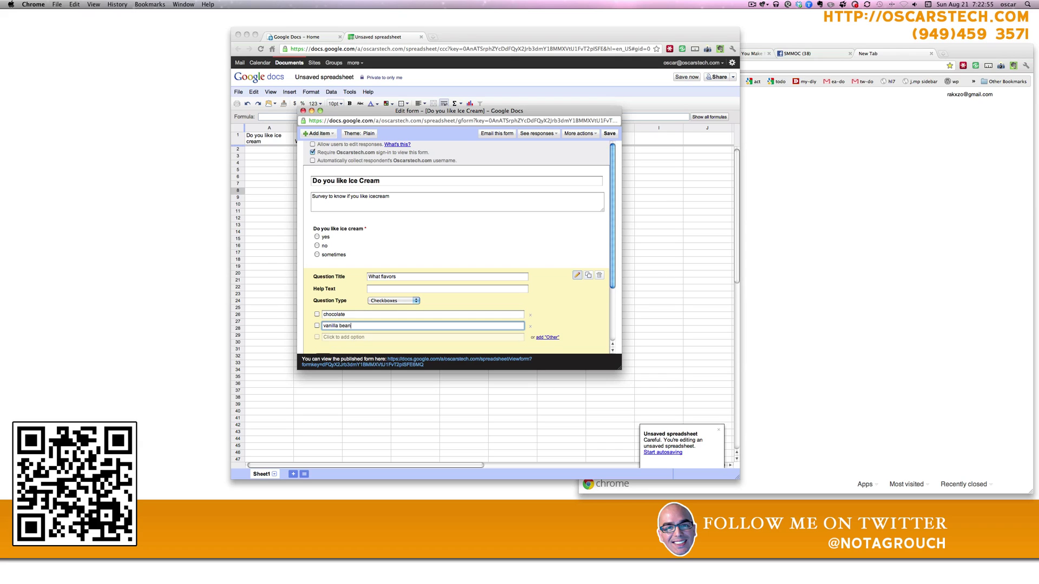
# - Add the options vanilla bean, raspberry, cheescake and bacon, and make the question required
pyautogui.press('Return')
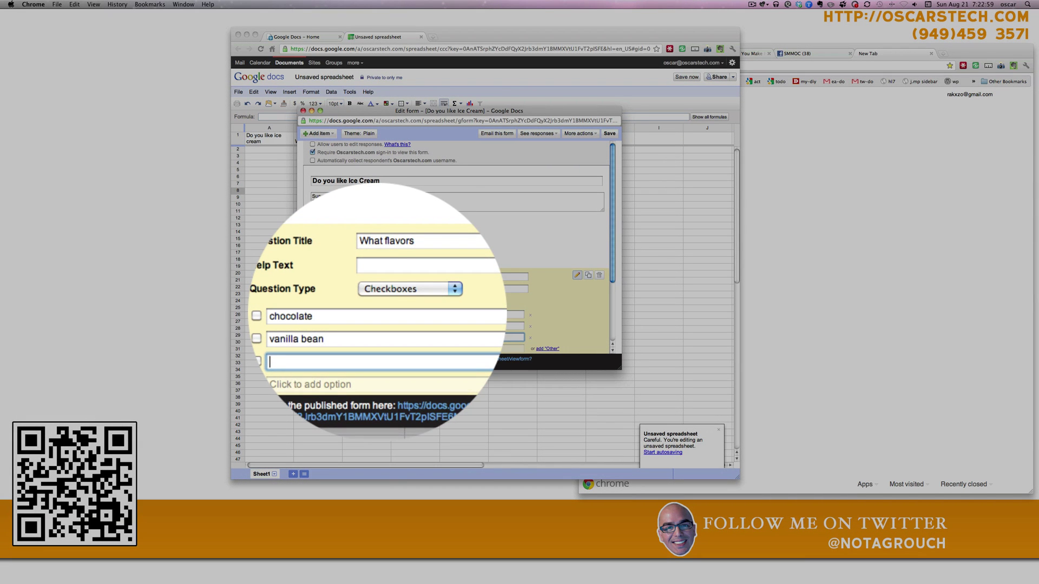
pyautogui.write('raspberry')
pyautogui.press('Return')
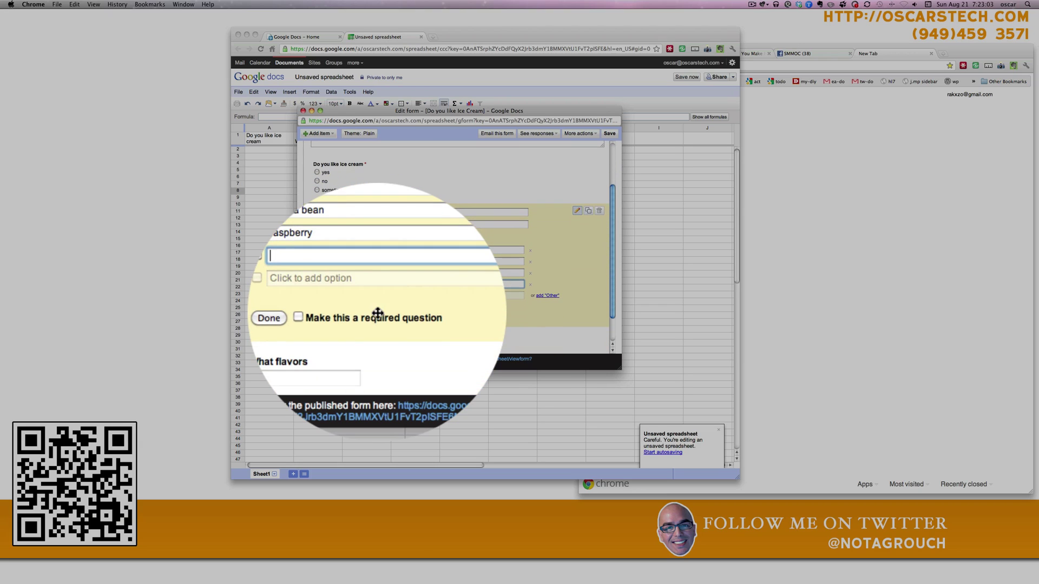
pyautogui.write('cheescake')
pyautogui.press('Return')
pyautogui.write('bacon')
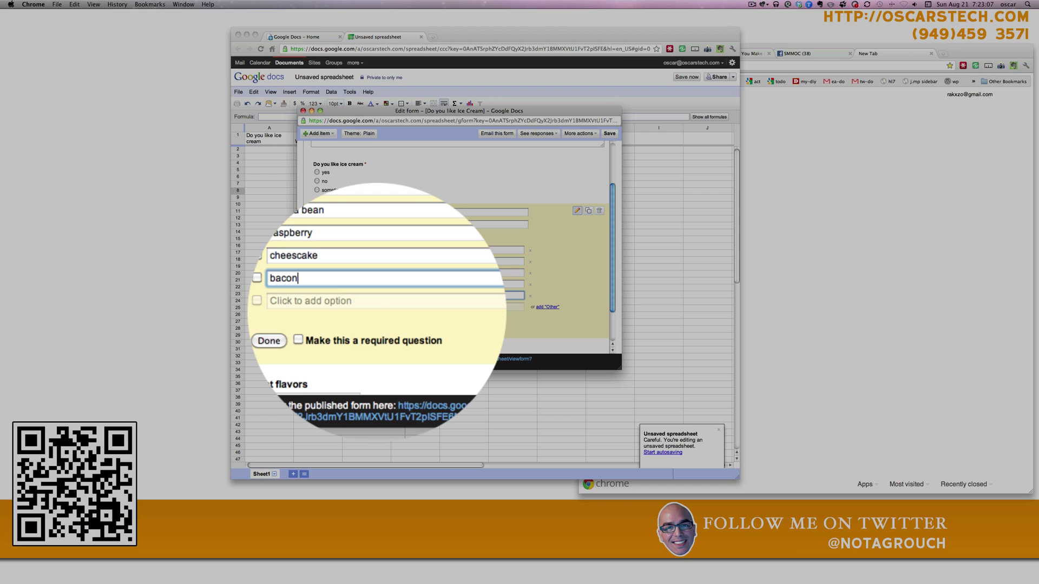
pyautogui.scroll(-3, 379, 308)
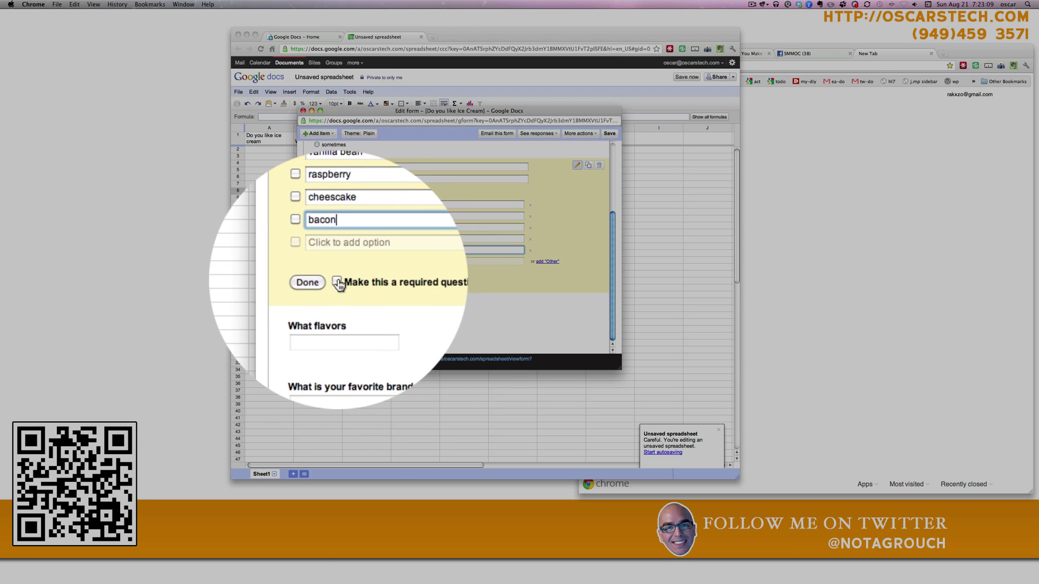
pyautogui.click(338, 281)
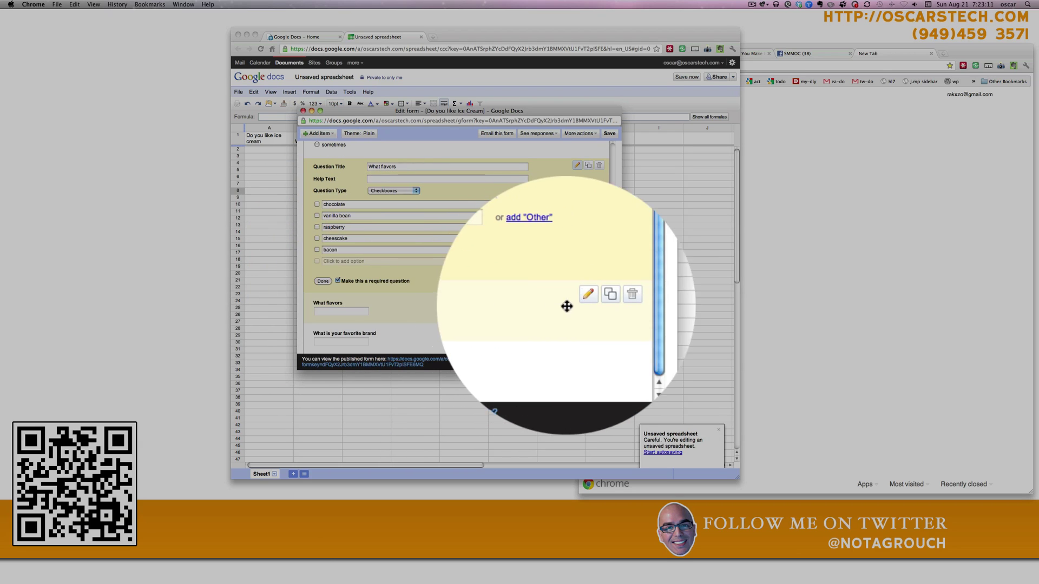
# - Duplicate the What flavors text question and retitle the copy 'What other flavors'
pyautogui.click(588, 300)
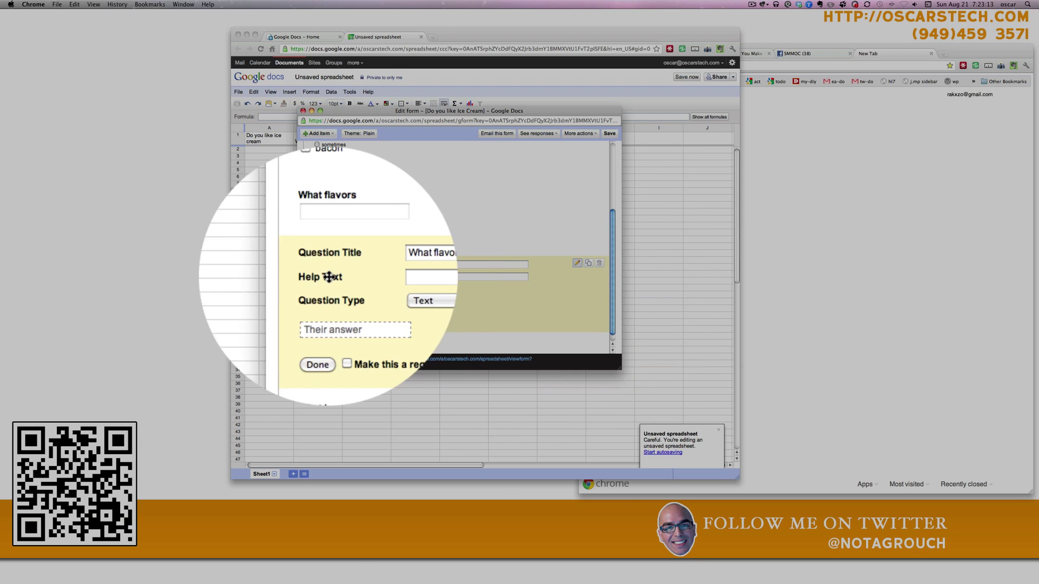
pyautogui.tripleClick(374, 265)
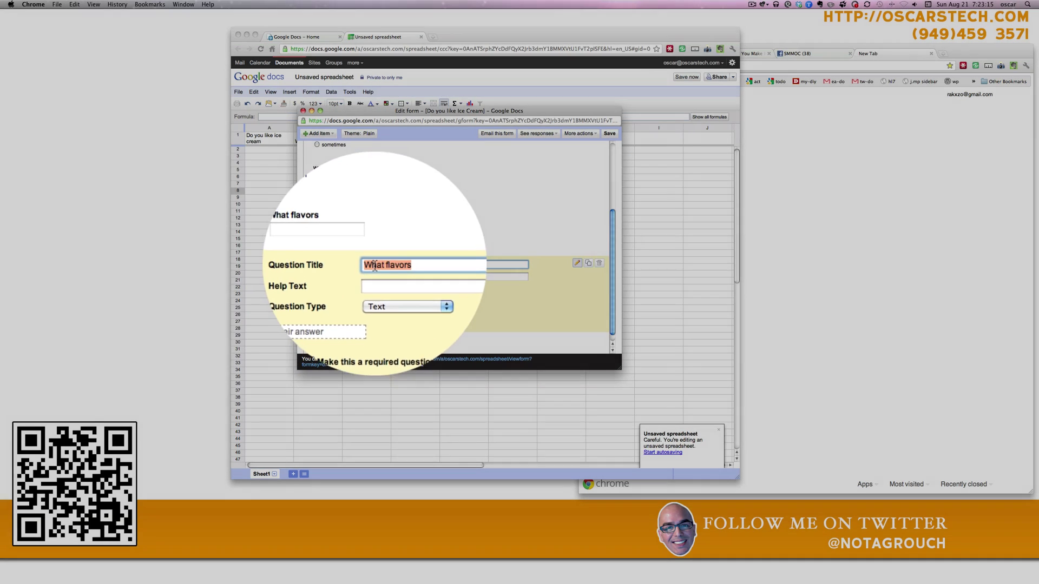
pyautogui.write('What')
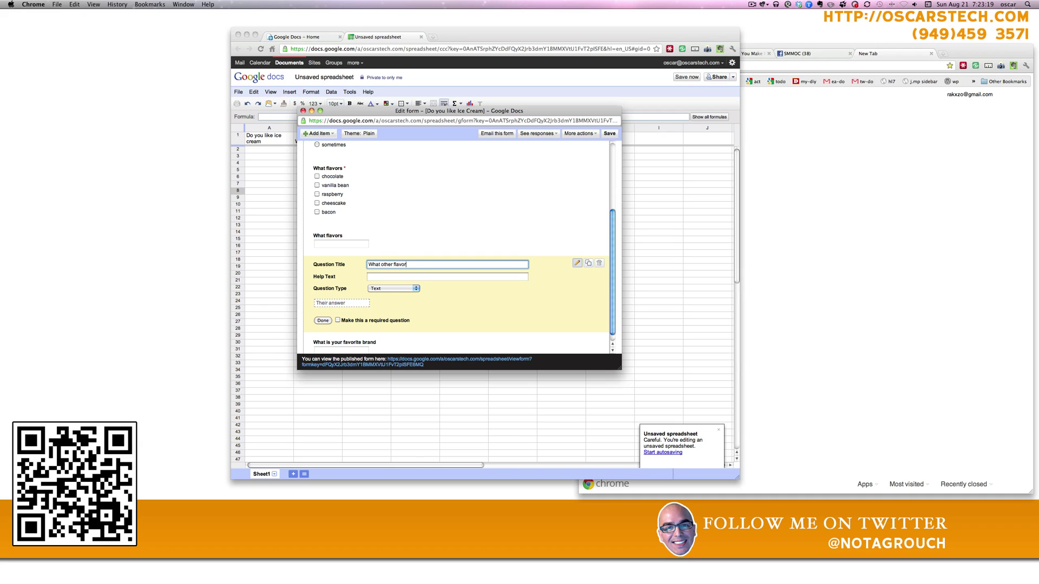
pyautogui.click(577, 264)
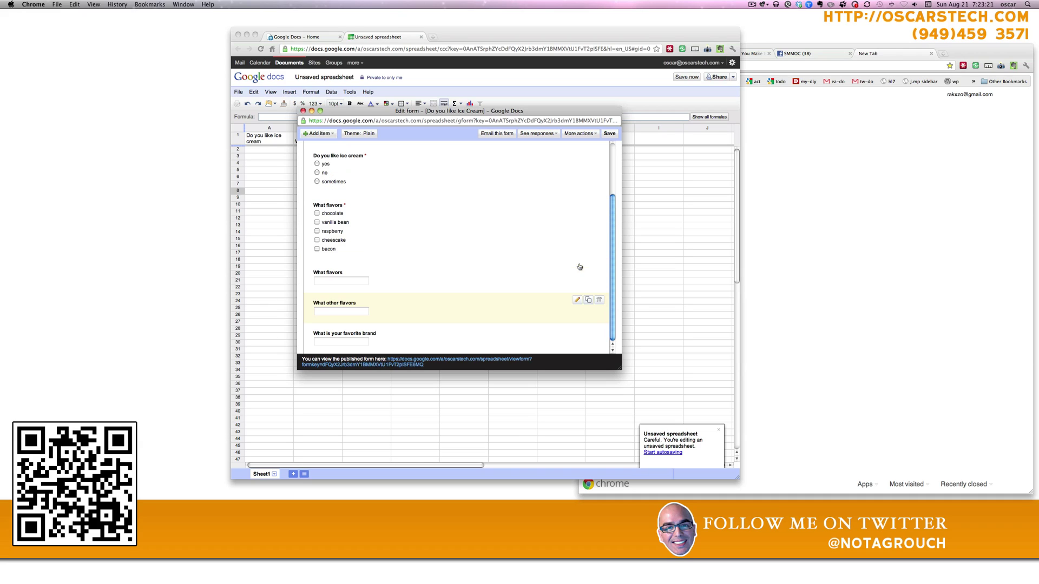
# - Change the 'What flavors' text question to the Paragraph text type
pyautogui.click(576, 271)
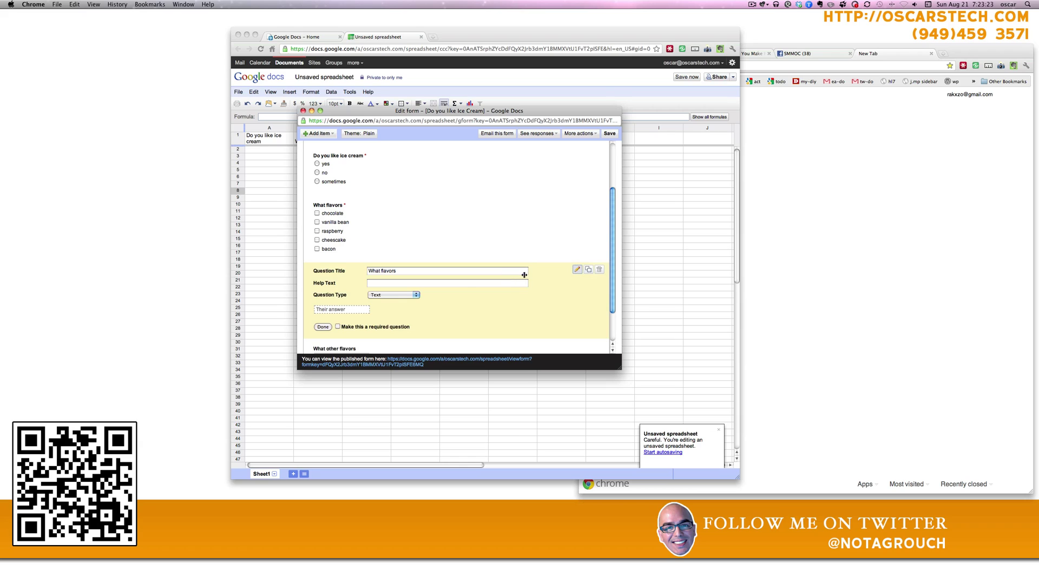
pyautogui.click(409, 295)
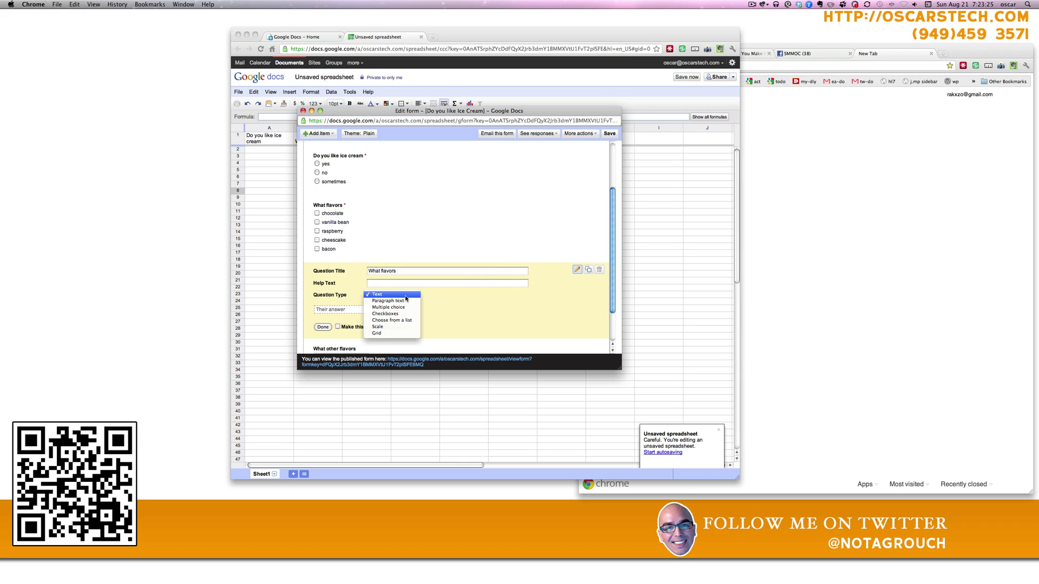
pyautogui.click(403, 302)
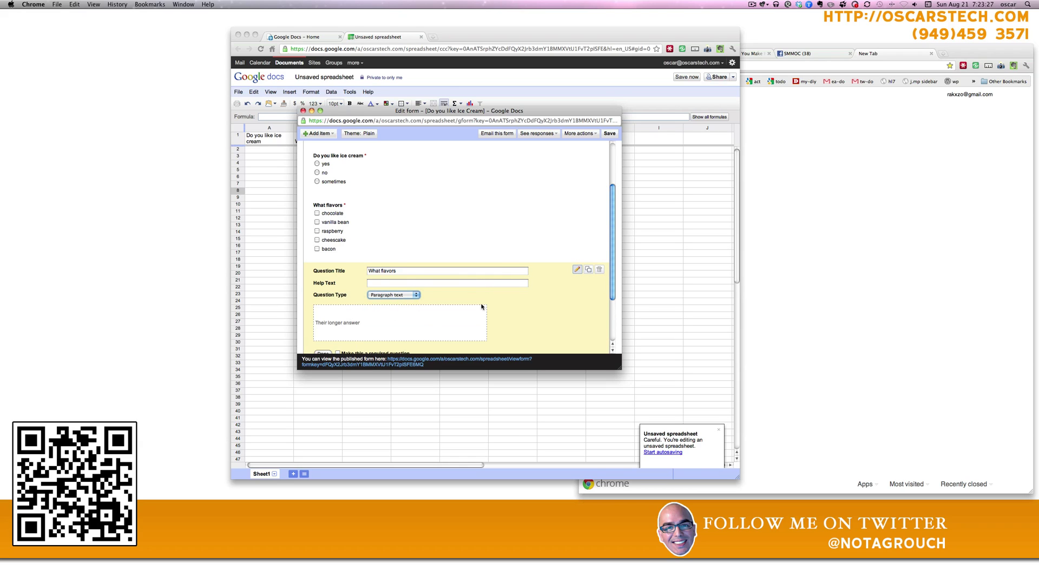
pyautogui.click(505, 302)
pyautogui.scroll(-2, 508, 305)
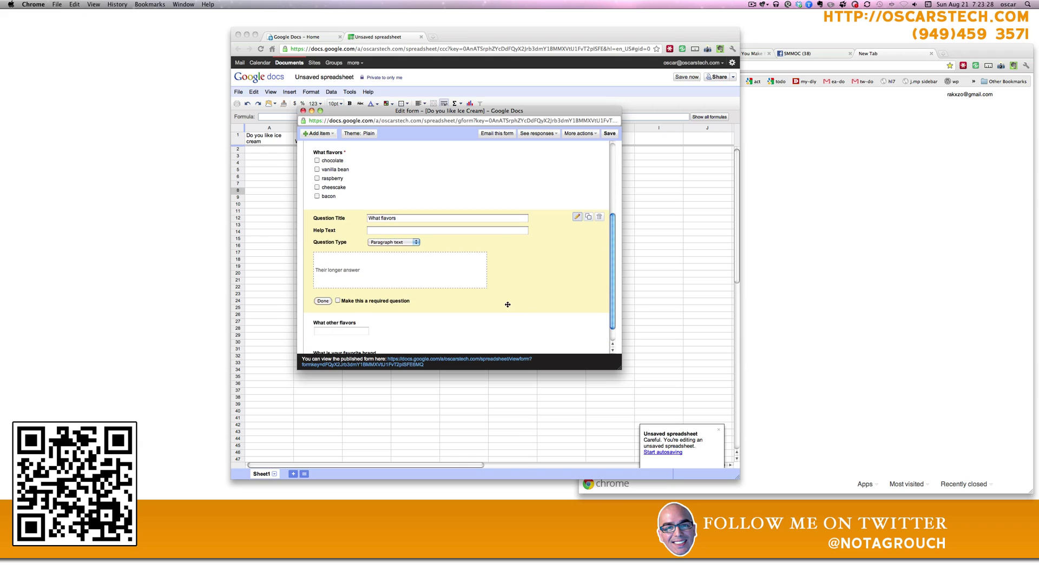
pyautogui.click(327, 303)
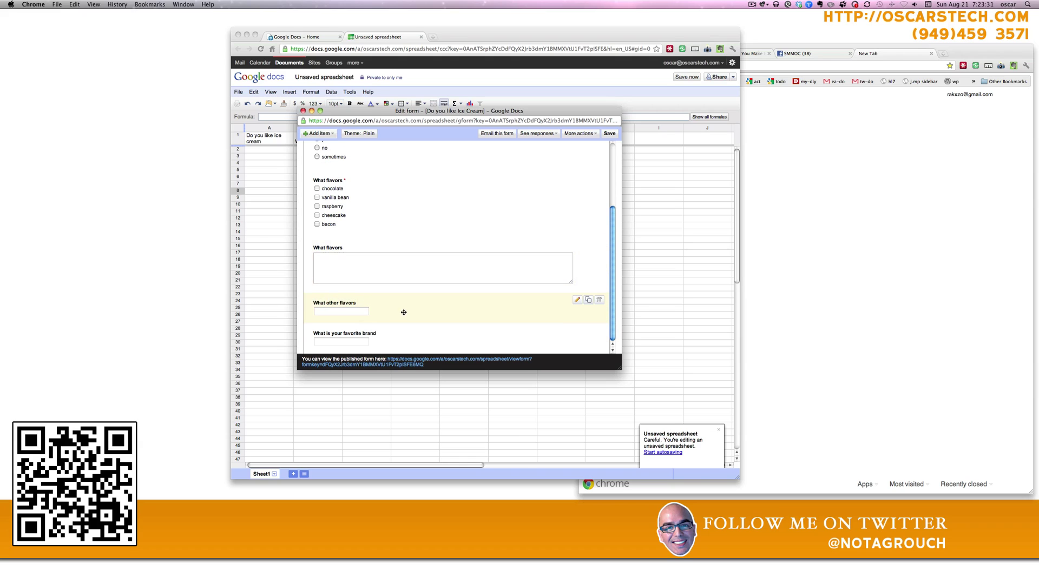
# - Delete 'What other flavors' and make the favorite brand question a choose-from-a-list question
pyautogui.click(599, 300)
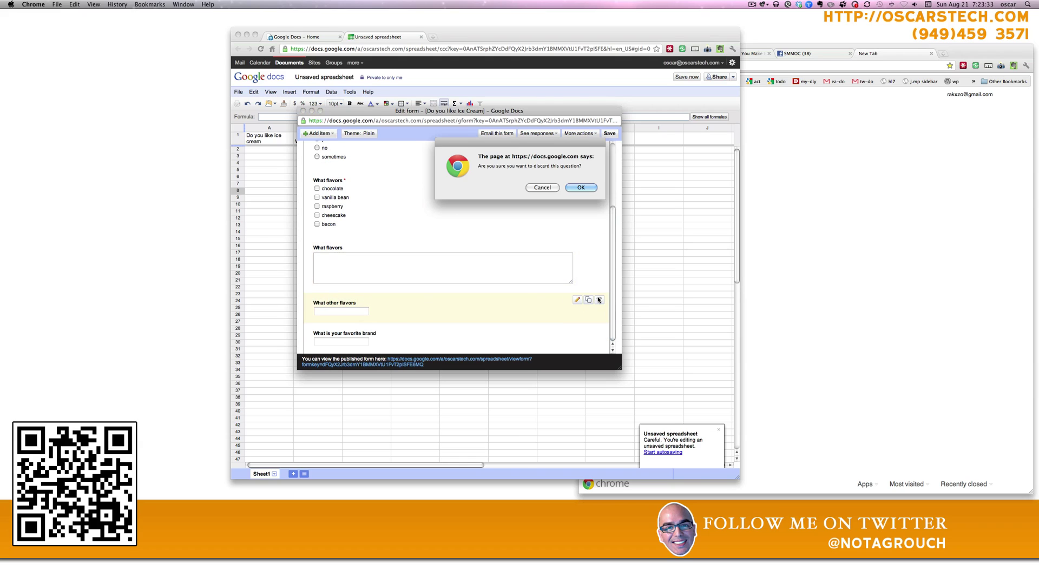
pyautogui.click(581, 188)
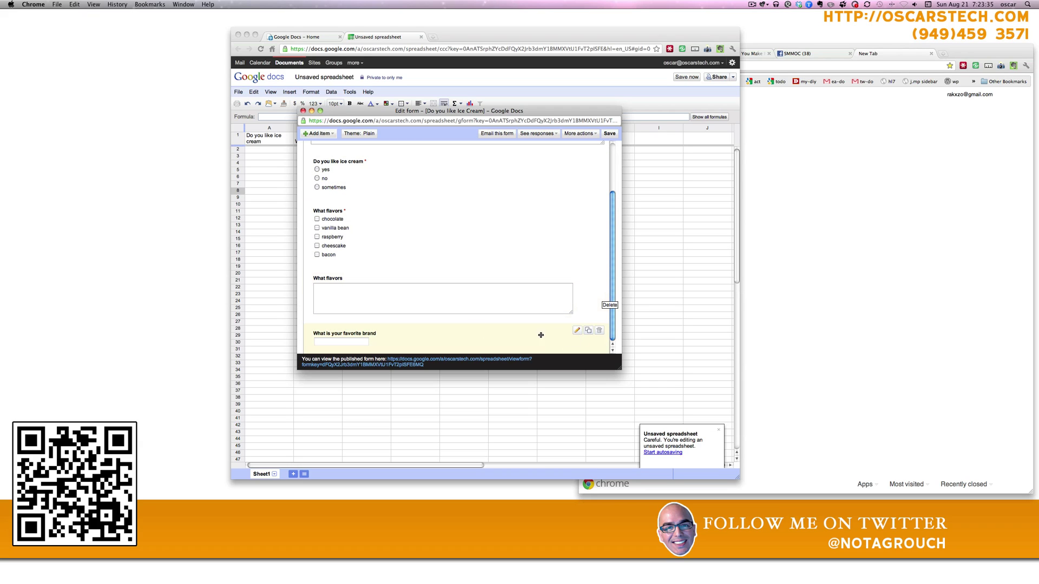
pyautogui.click(577, 331)
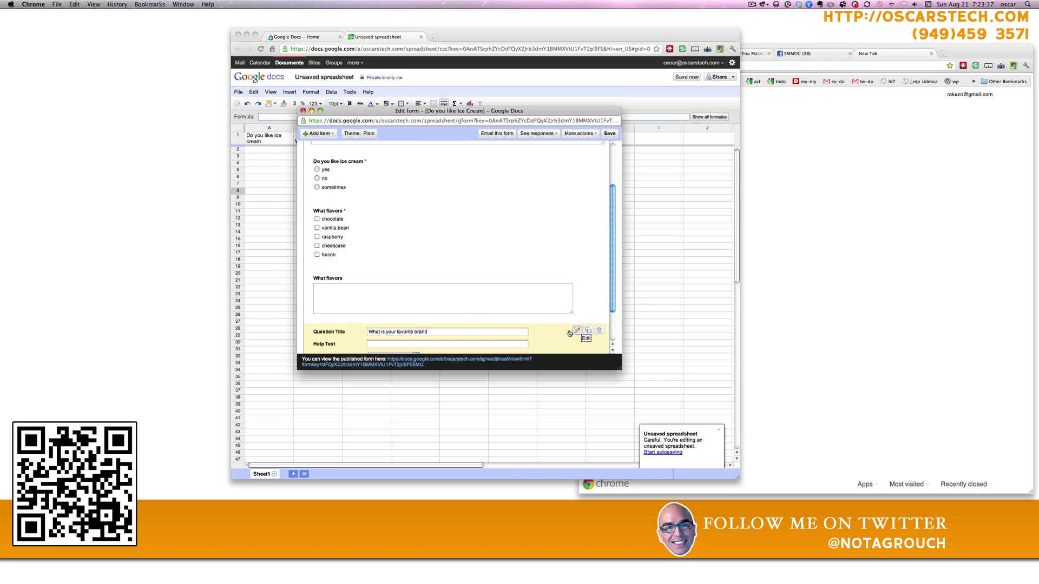
pyautogui.click(408, 312)
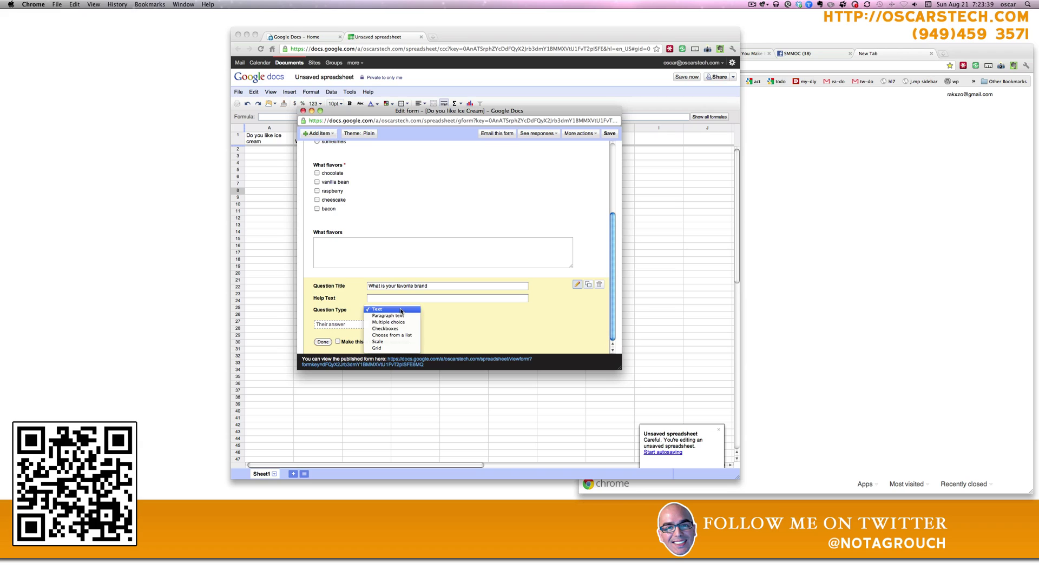
pyautogui.click(387, 335)
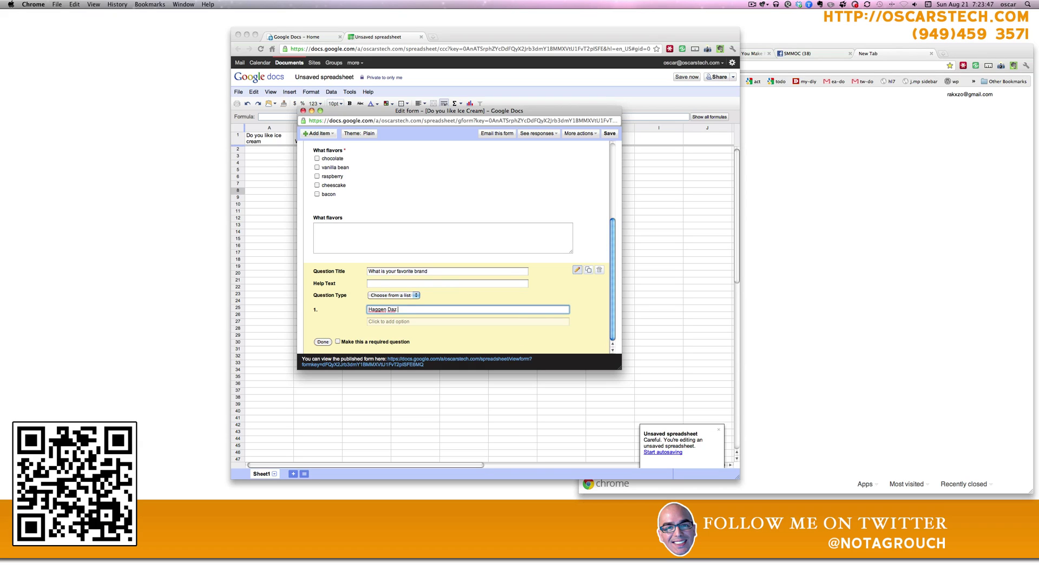
pyautogui.press('super+t')
# - Search Google for 'haggen daz' to confirm the spelling 'haagen daz', then close the search tab
pyautogui.write('hag')
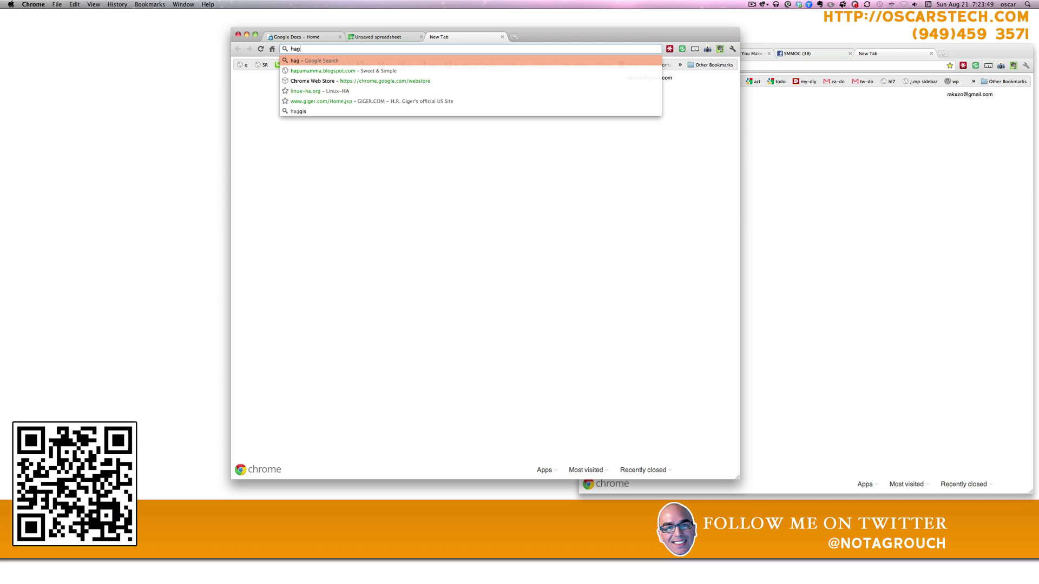
pyautogui.write('gen dza')
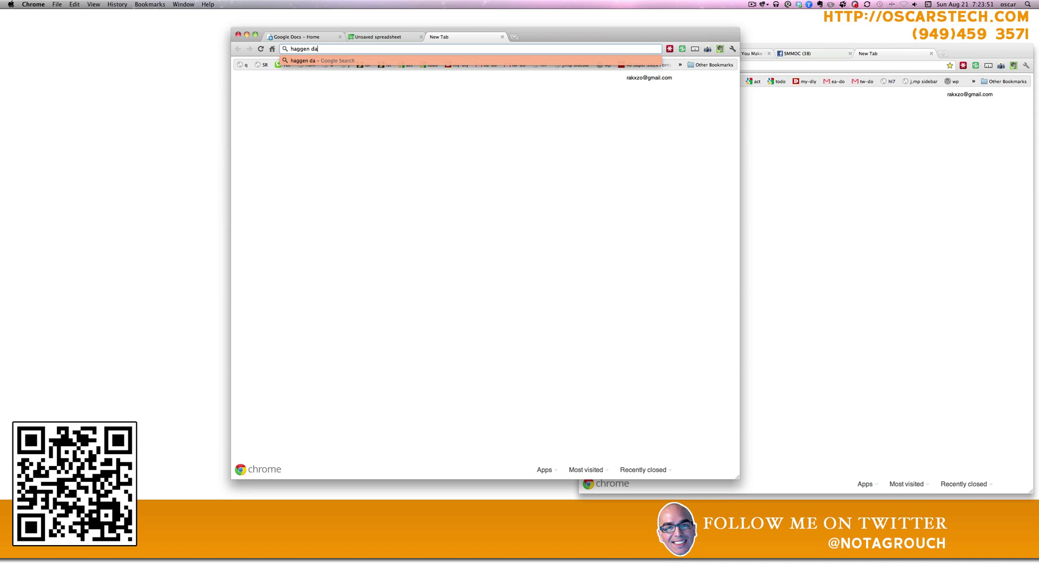
pyautogui.write('s')
pyautogui.press('BackSpace')
pyautogui.write('z')
pyautogui.press('Return')
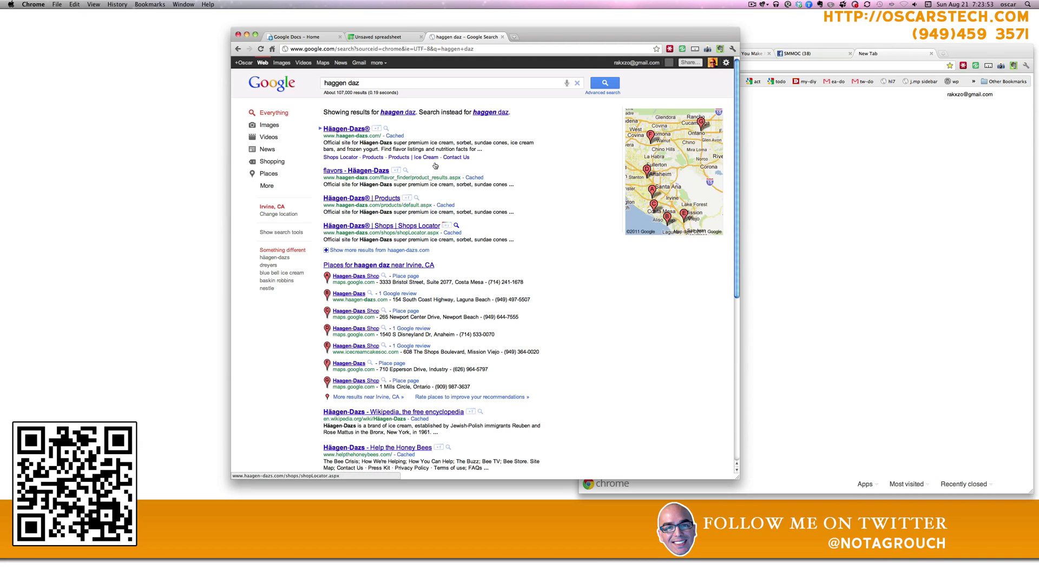
pyautogui.click(401, 114)
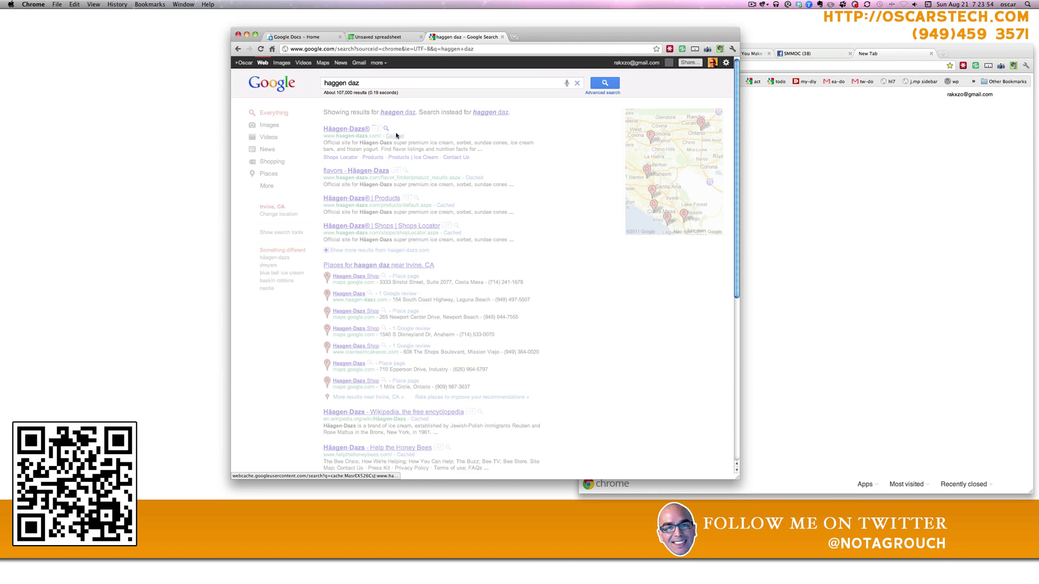
pyautogui.tripleClick(346, 84)
pyautogui.press('super+w')
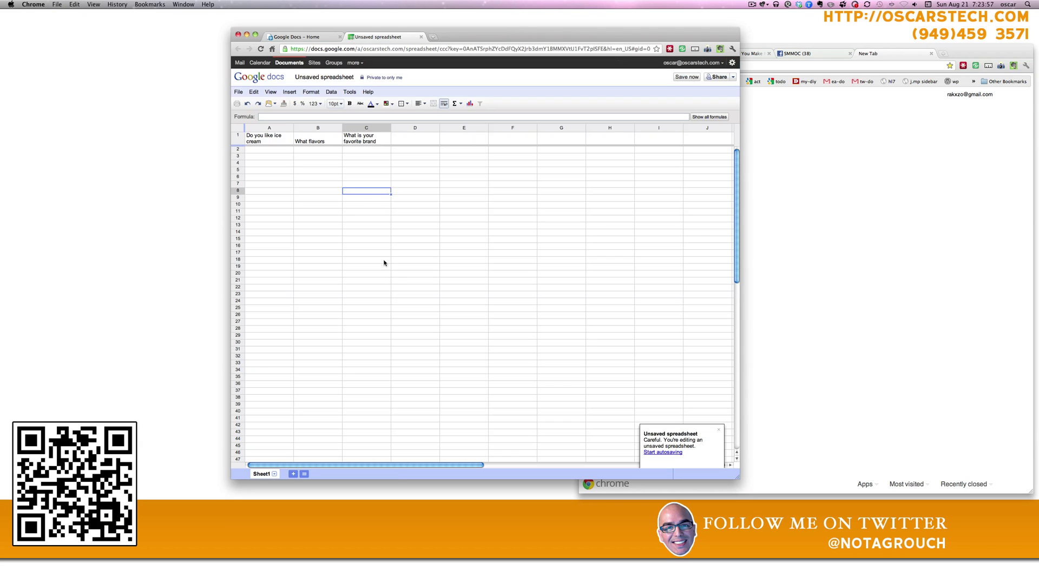
# - In the form, set the brand choices to haagen daz, baskin-robbins and Ben & Jerry's
pyautogui.press('super+1')
pyautogui.press('super+grave')
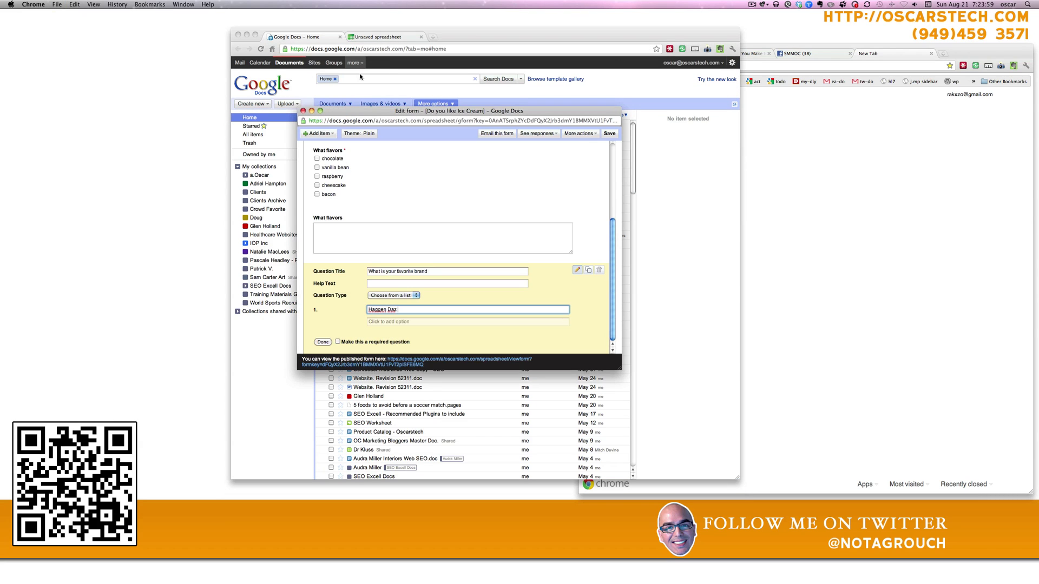
pyautogui.tripleClick(395, 310)
pyautogui.write('haagen daz')
pyautogui.click(400, 322)
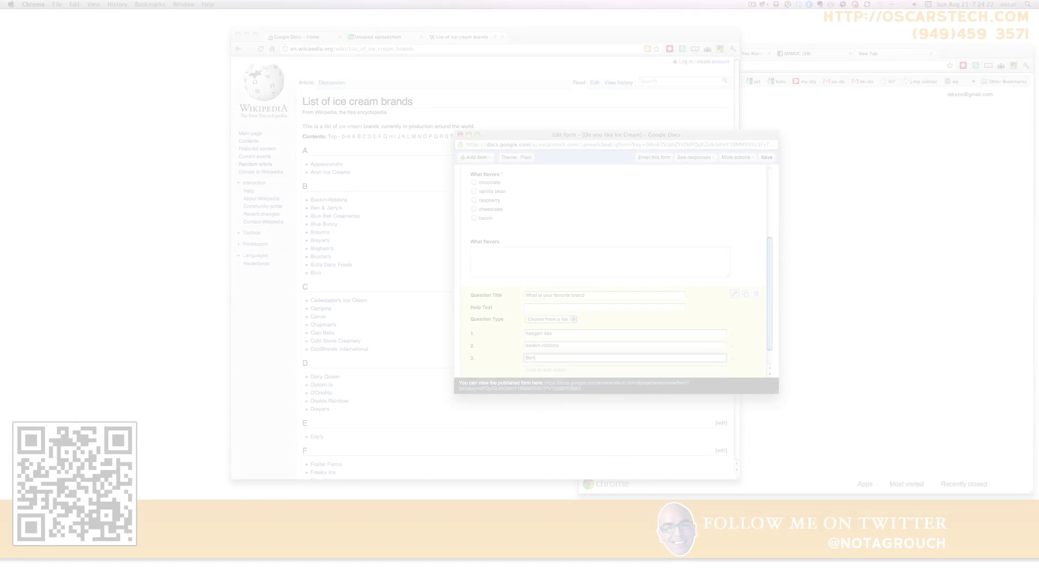
pyautogui.write("& Jerry's")
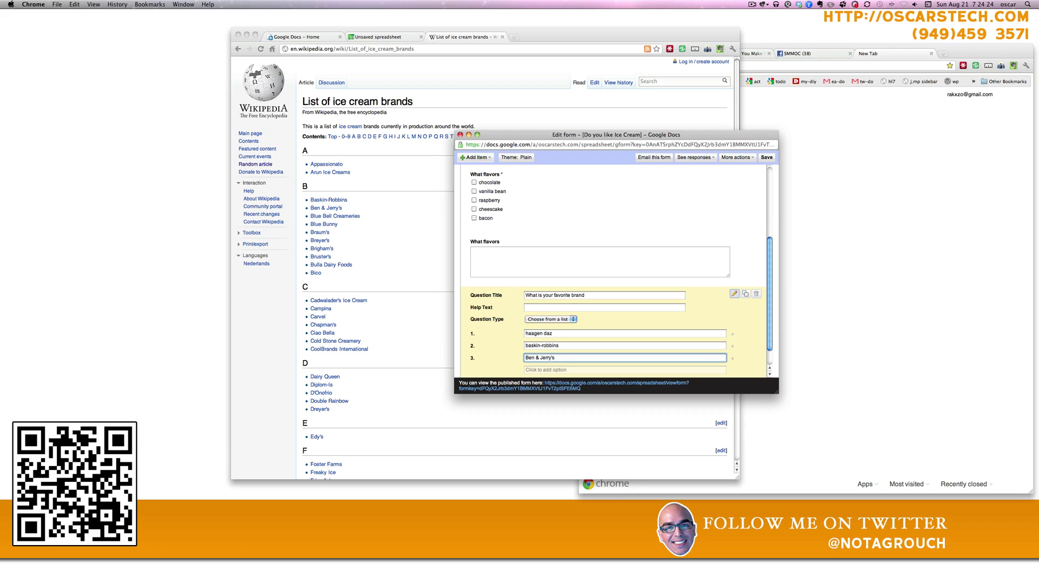
pyautogui.scroll(-1, 559, 329)
# - Uncheck 'Require sign-in to view this form', confirm the change, and save the form
pyautogui.click(490, 365)
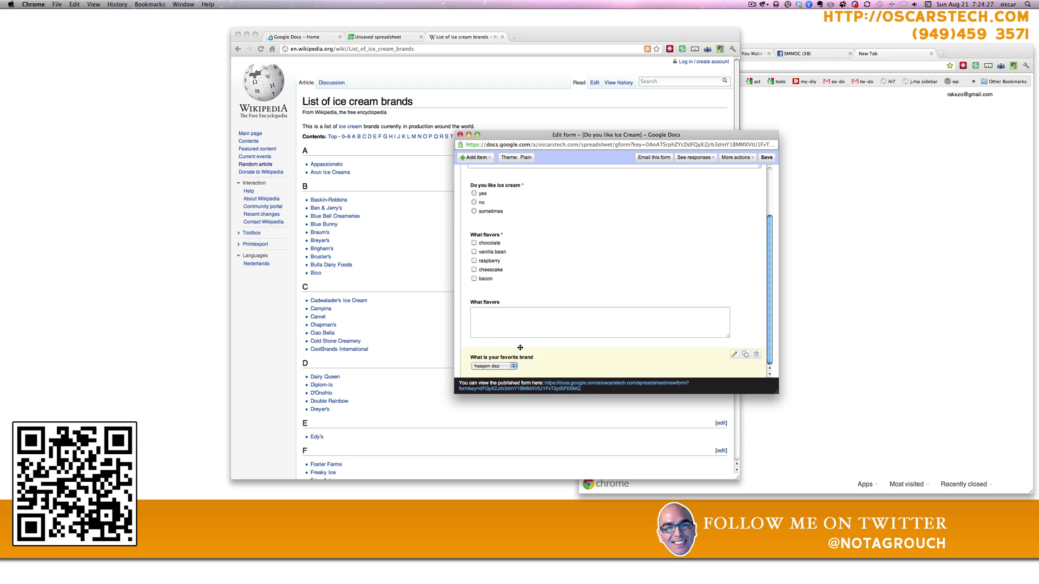
pyautogui.scroll(3, 524, 347)
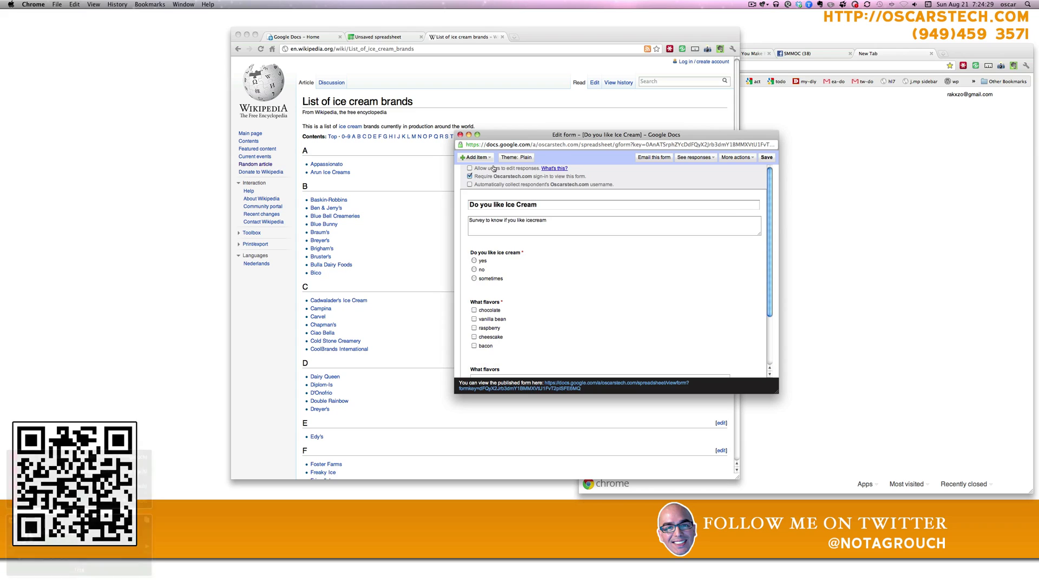
pyautogui.moveTo(540, 138); pyautogui.dragTo(426, 139)
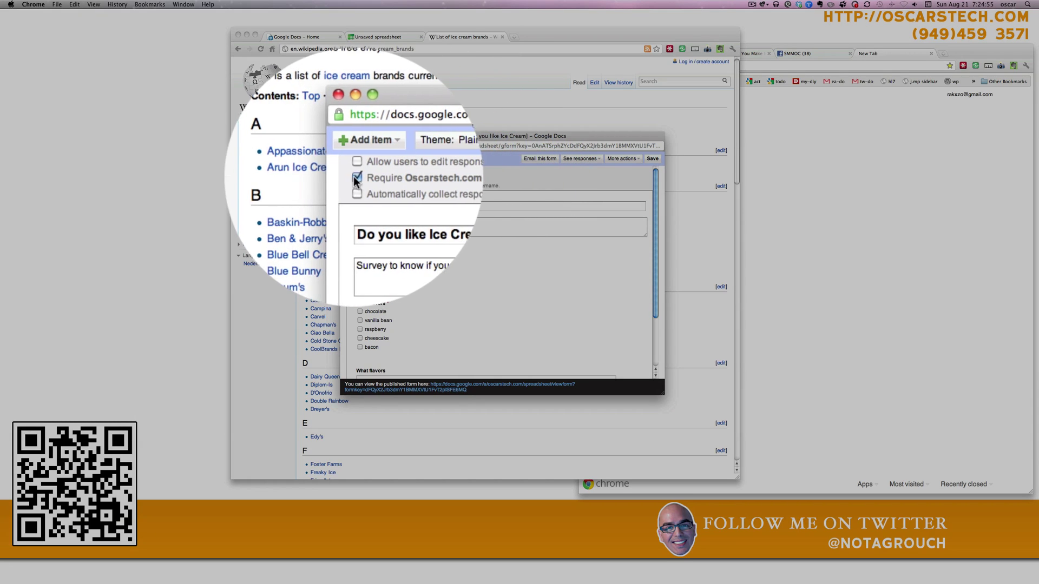
pyautogui.click(355, 177)
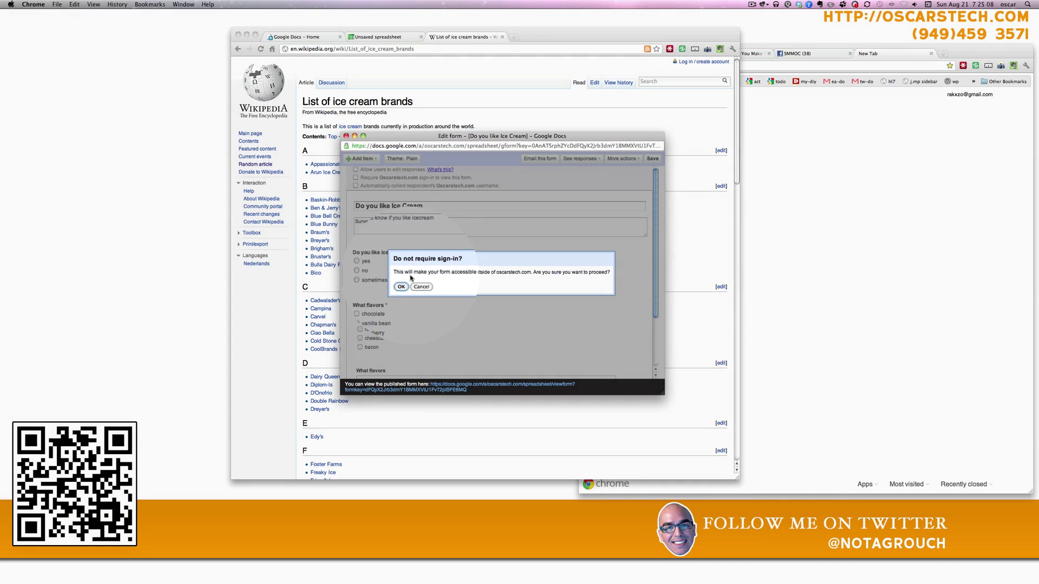
pyautogui.click(401, 287)
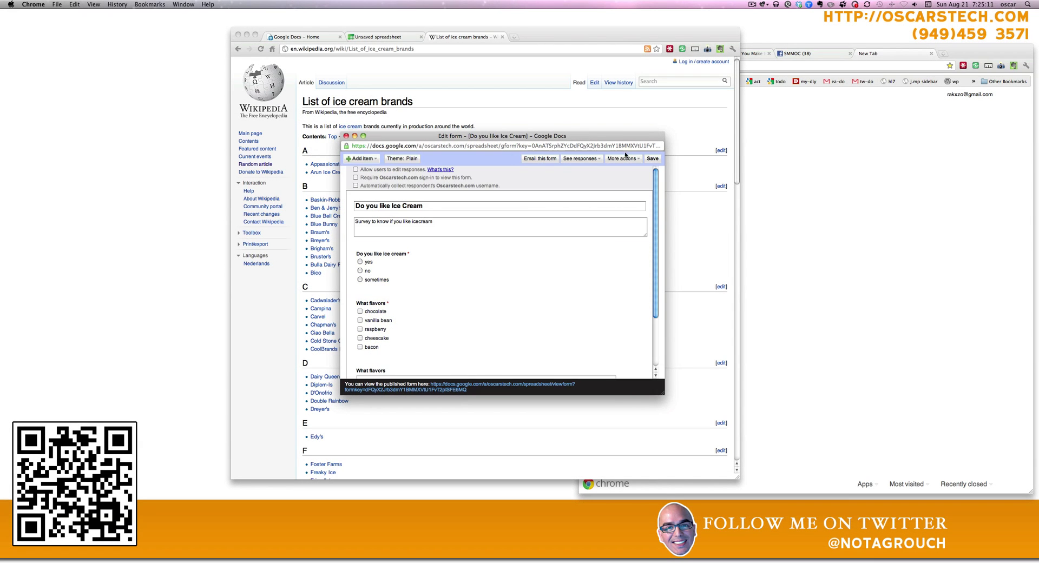
pyautogui.click(652, 158)
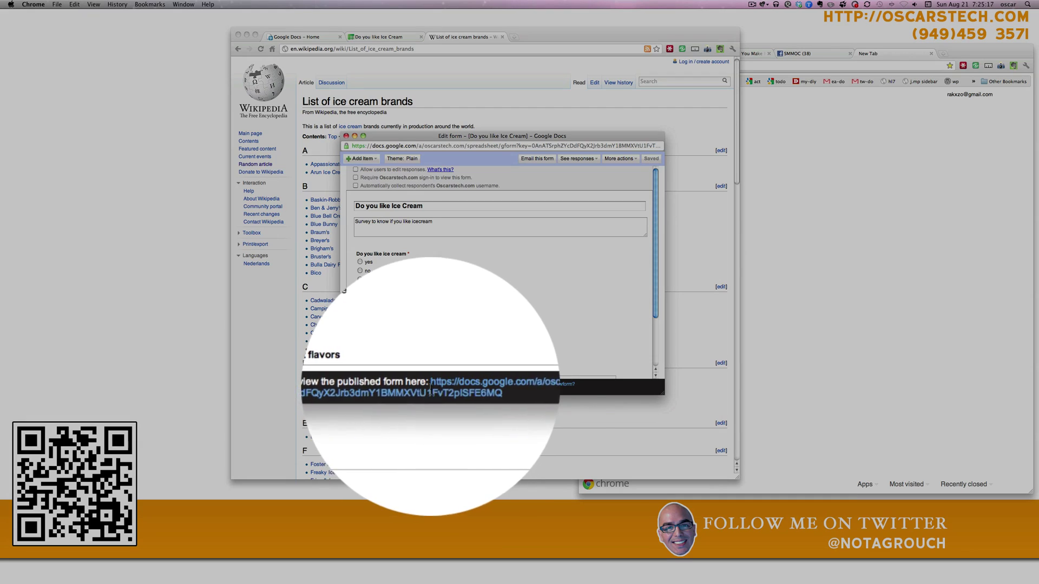
# - Select the published form's public URL, then launch Camino through Quicksilver with 'cam'
pyautogui.moveTo(479, 391); pyautogui.dragTo(414, 388)
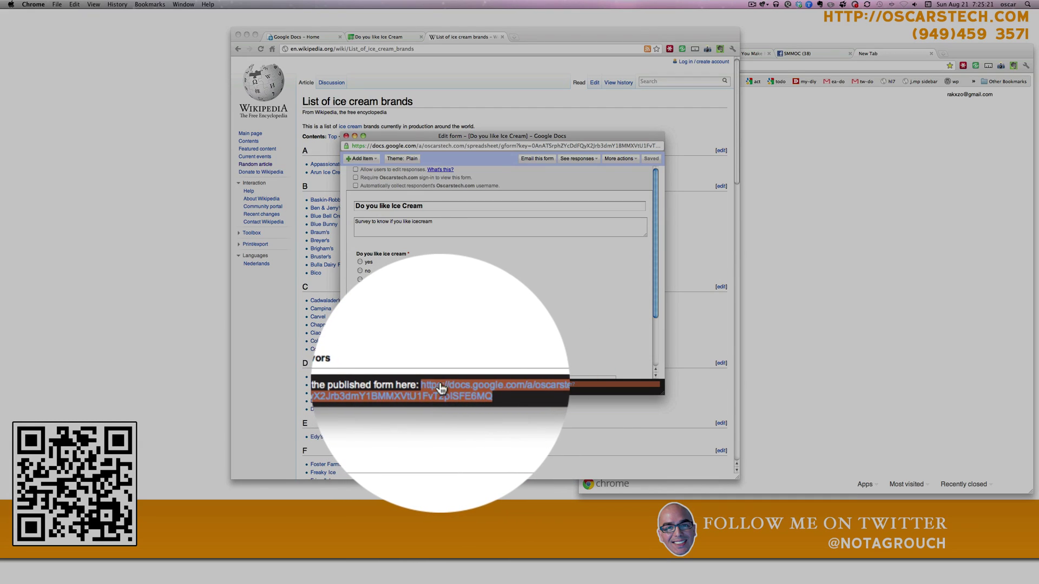
pyautogui.hotkey('ctrl', 'space')
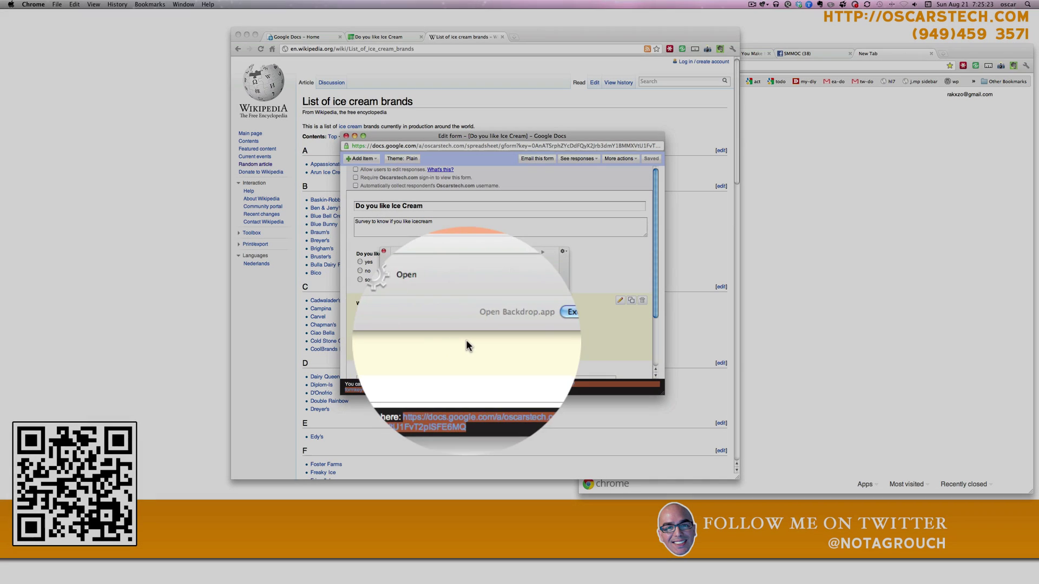
pyautogui.write('cam')
pyautogui.press('Return')
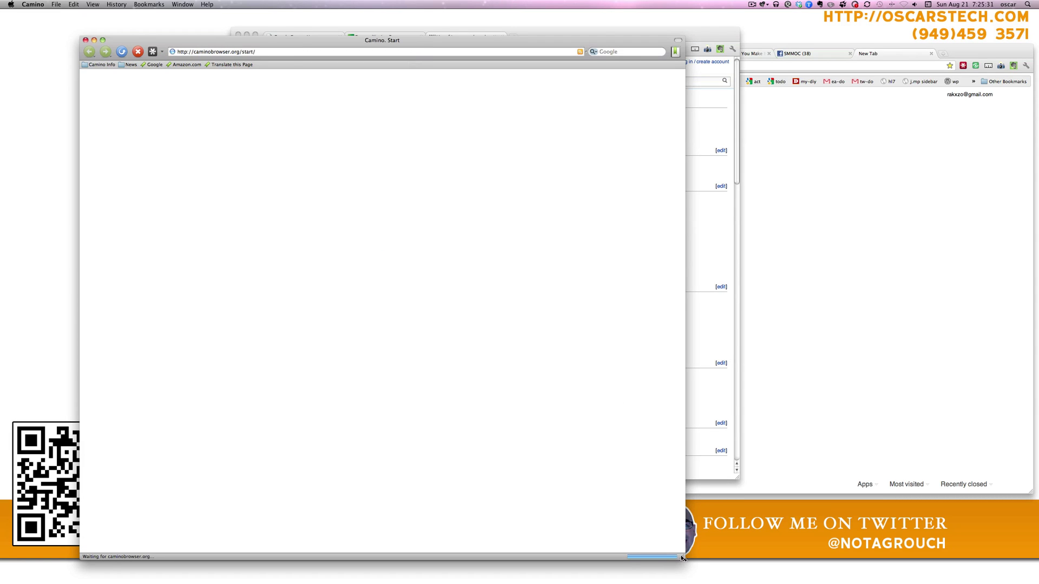
# - Shrink Camino over the form, paste the public form link as the address, and load it
pyautogui.moveTo(683, 557); pyautogui.dragTo(636, 462)
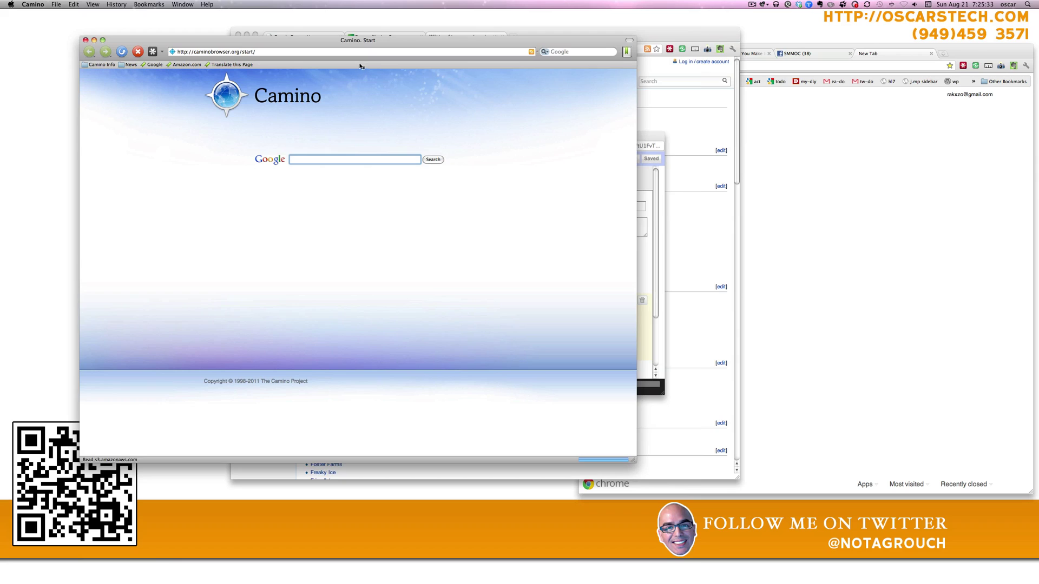
pyautogui.moveTo(359, 41); pyautogui.dragTo(489, 58)
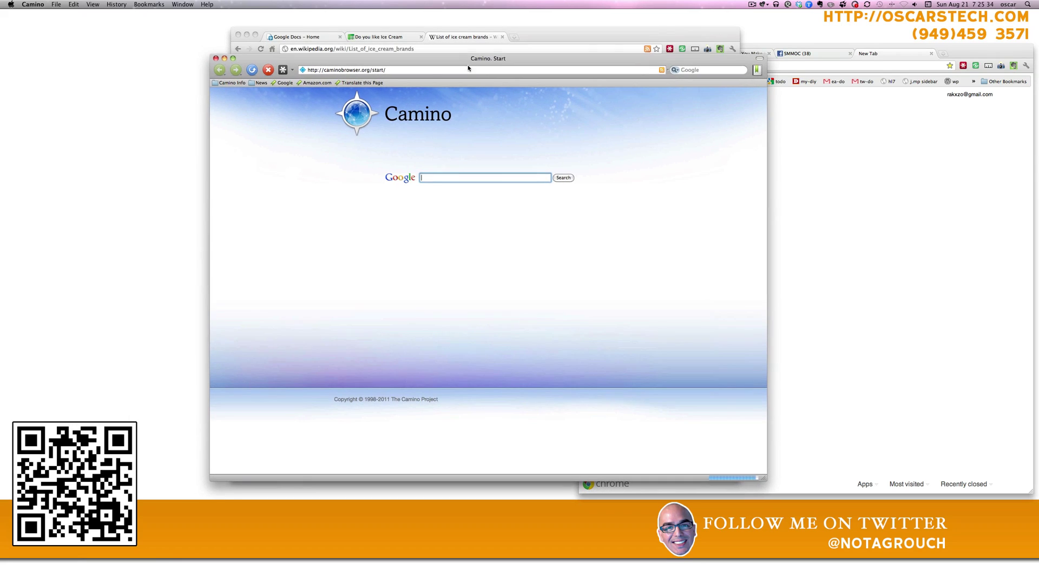
pyautogui.click(437, 69)
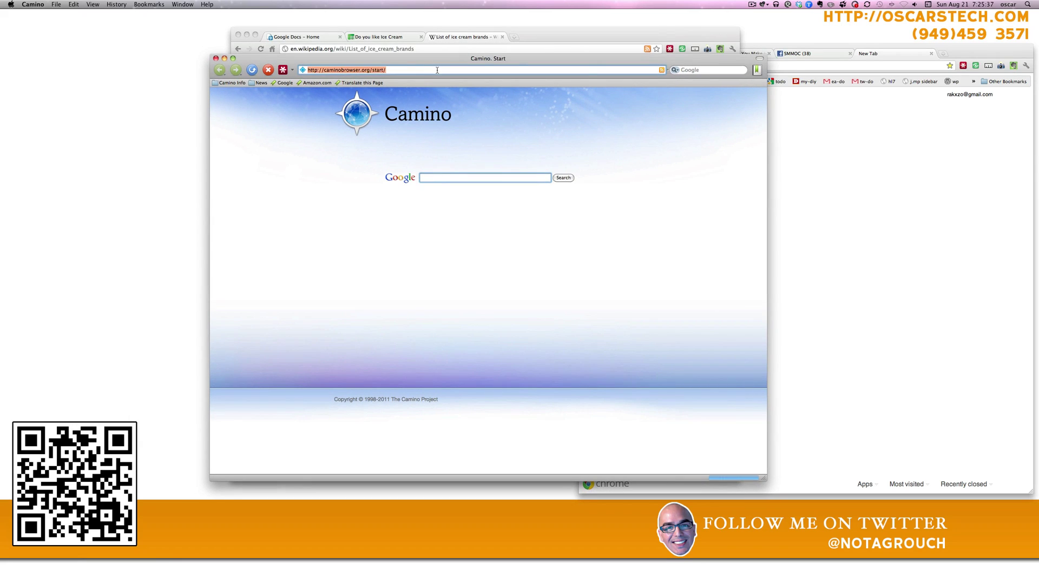
pyautogui.write('https://docs.google.com/a/oscarstech.com/spreadsheet/viewform?formkey=dFQyX2Jrb3dmY1BMMXVtU1FvT2pISFE6MQ')
pyautogui.press('Return')
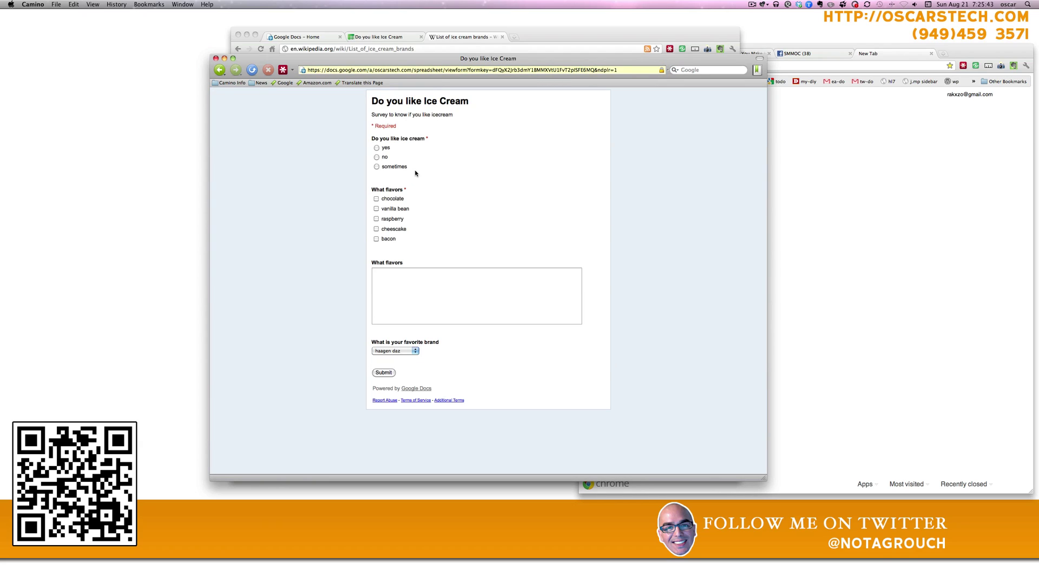
# - Answer yes, tick vanilla bean and raspberry, pick baskin-robbins, submit, then close Camino
pyautogui.click(377, 148)
pyautogui.click(376, 209)
pyautogui.click(376, 219)
pyautogui.click(389, 349)
pyautogui.click(390, 360)
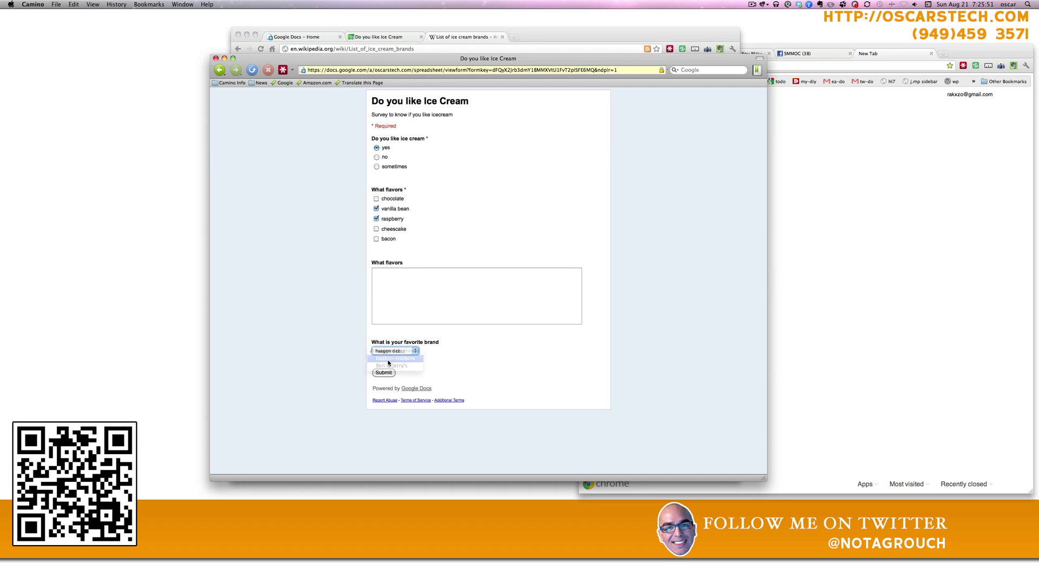
pyautogui.click(385, 376)
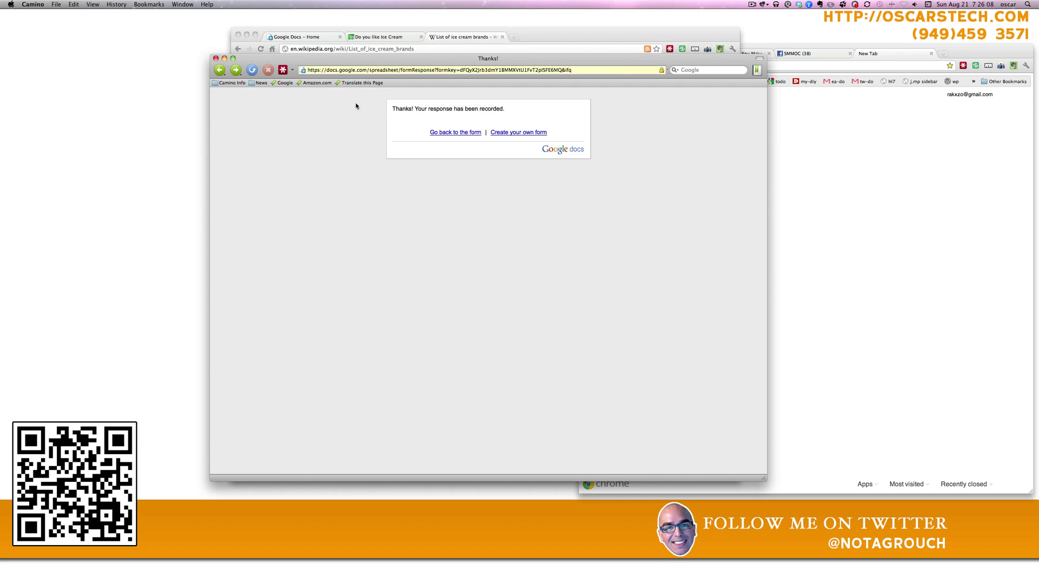
pyautogui.click(230, 58)
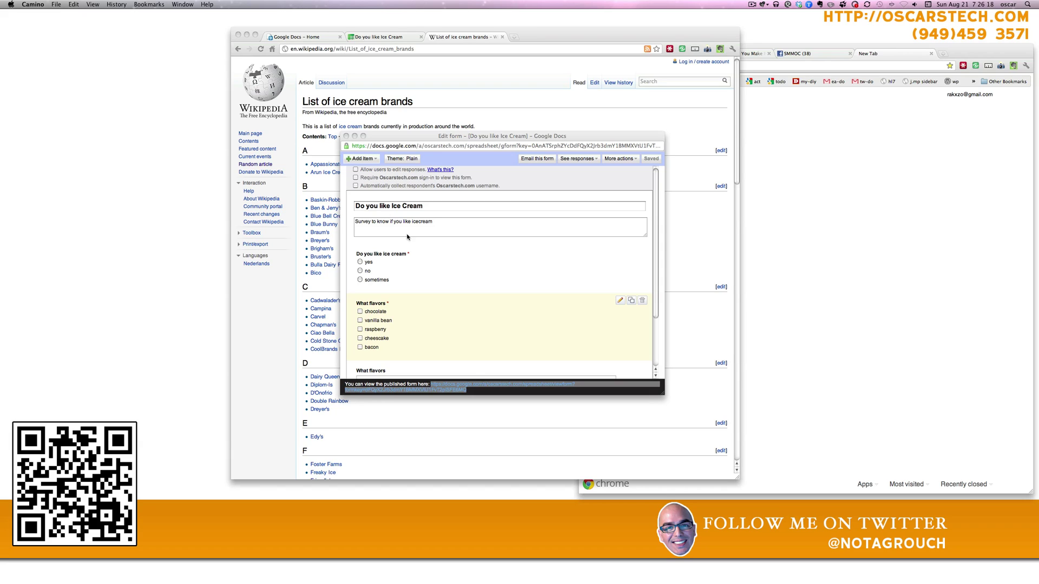
# - Reactivate the Chrome window showing the ice-cream form's Edit form page
pyautogui.click(458, 390)
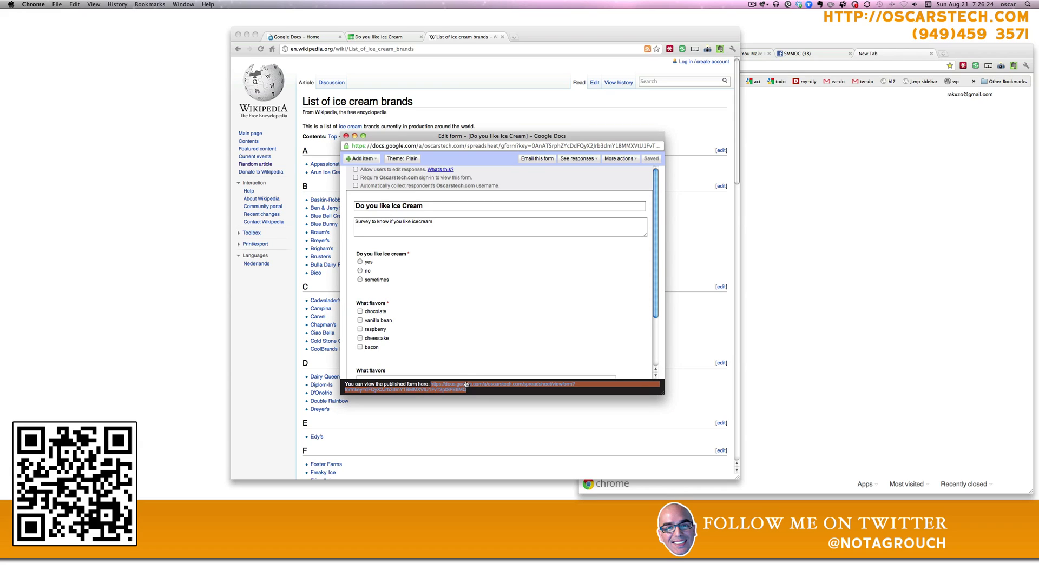
pyautogui.moveTo(470, 355)
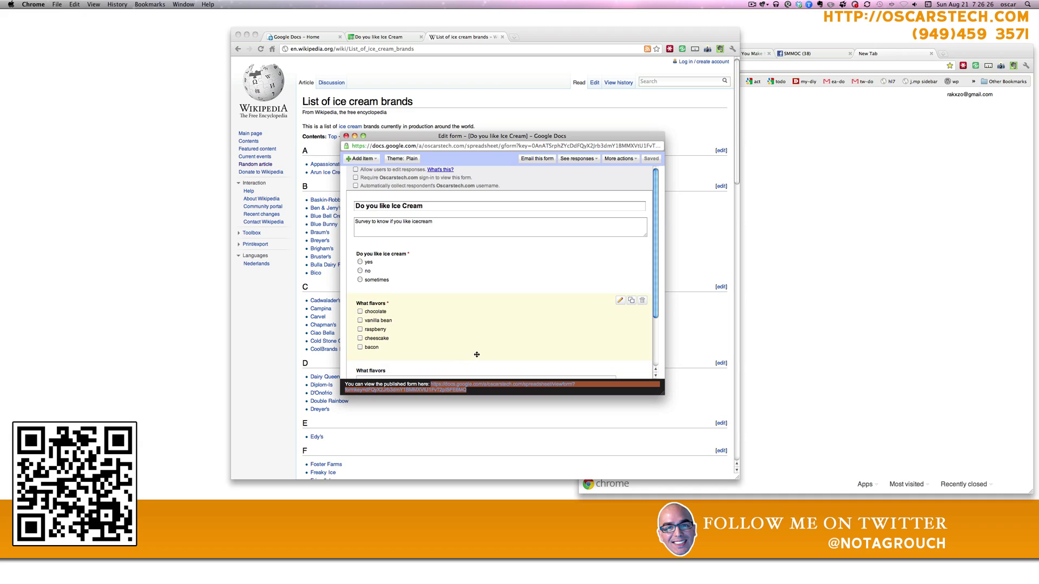